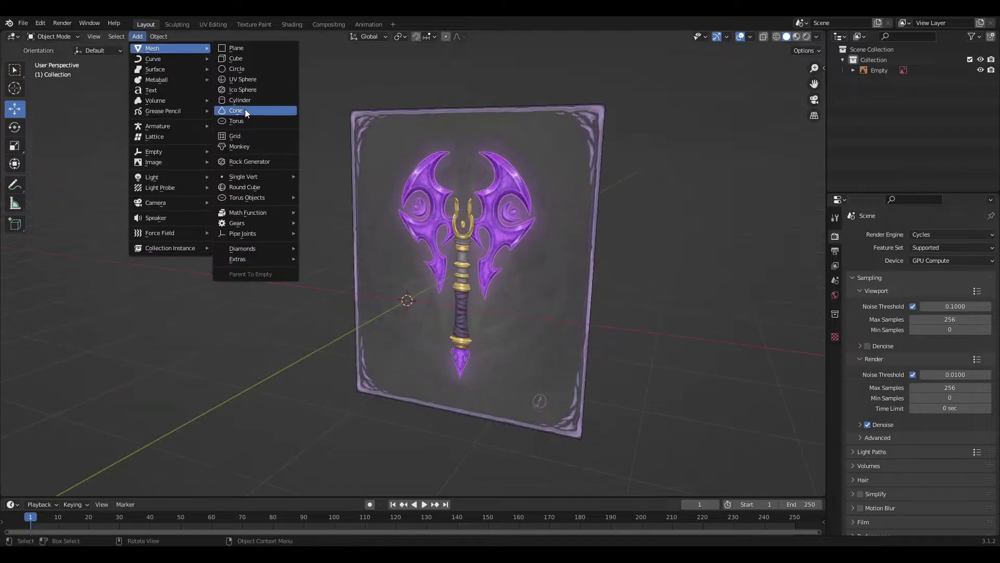
Add a cylinder and stretch it on Z to the shaft height in the front reference view
click(256, 105)
key(KP_1)
key(s)
key(z)
scroll(443, 208, down, 4)
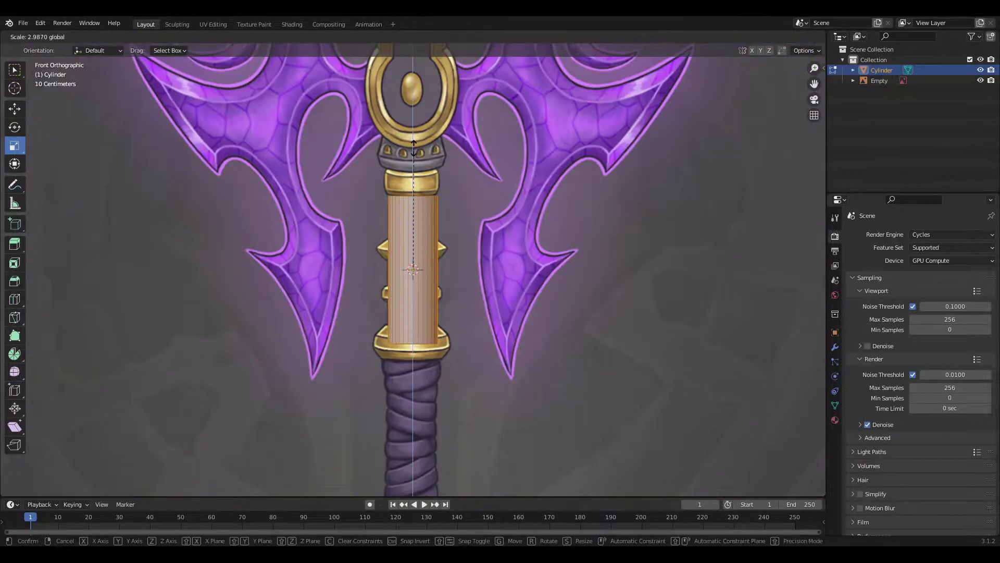
click(448, 252)
scroll(440, 250, down, 3)
In Edit Mode, extrude the shaft's bottom face into a flared collar and add a loop cut
key(Tab)
scroll(417, 229, up, 6)
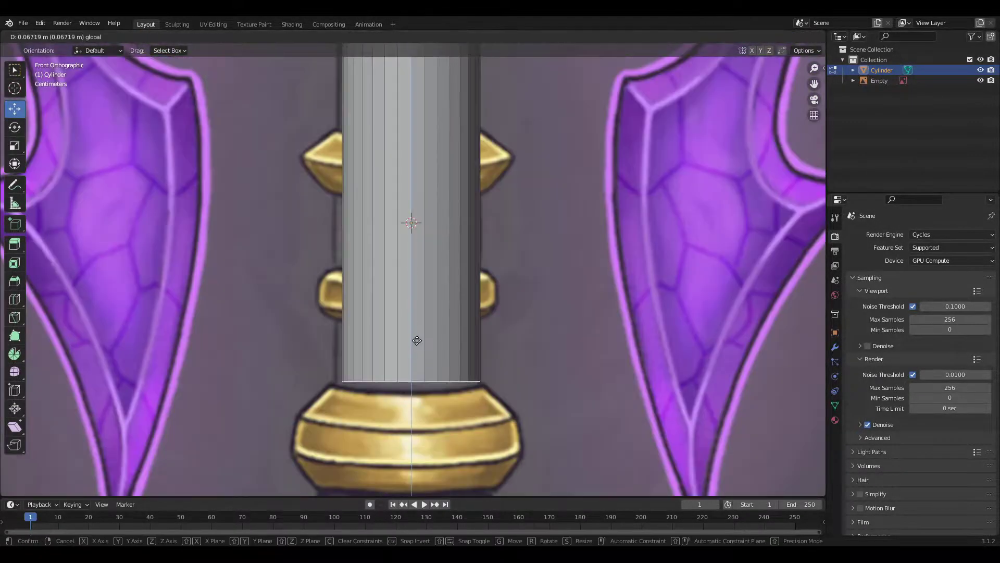
key(g)
key(z)
key(z)
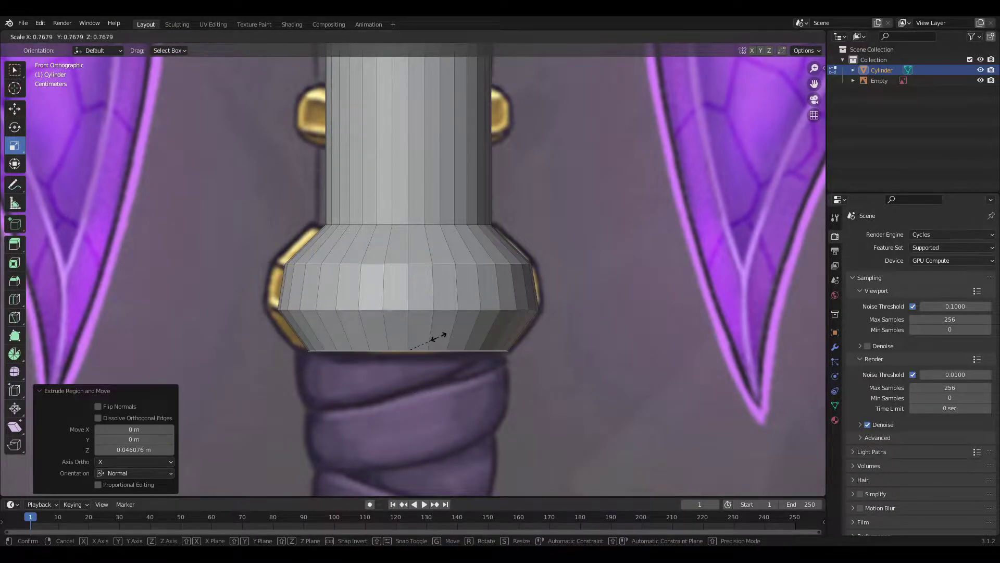
click(438, 336)
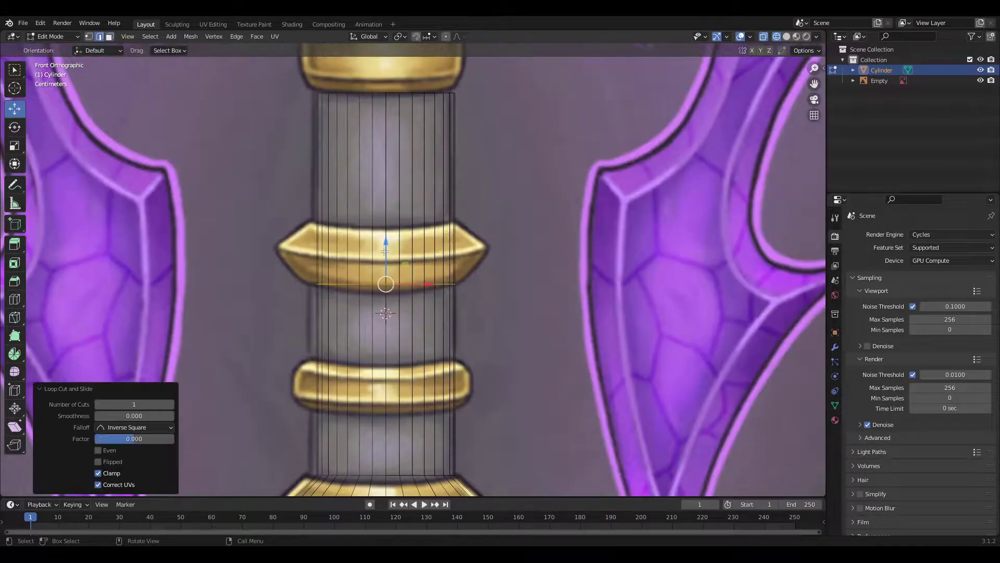
key(Escape)
alt+click(429, 254)
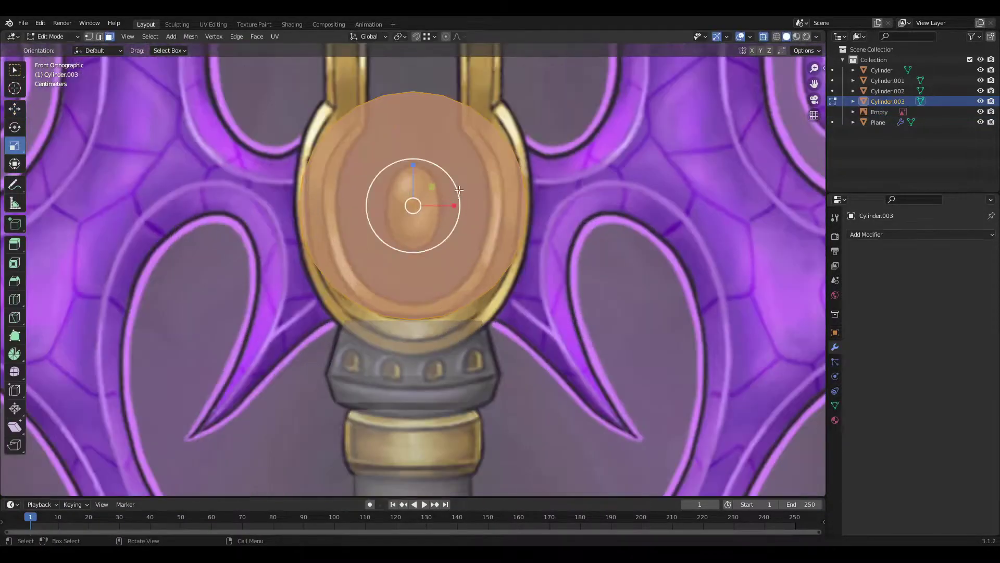
Enlarge the front-facing cylinder slightly and flatten its depth to fit the handle's top ring
drag(459, 189, 416, 173)
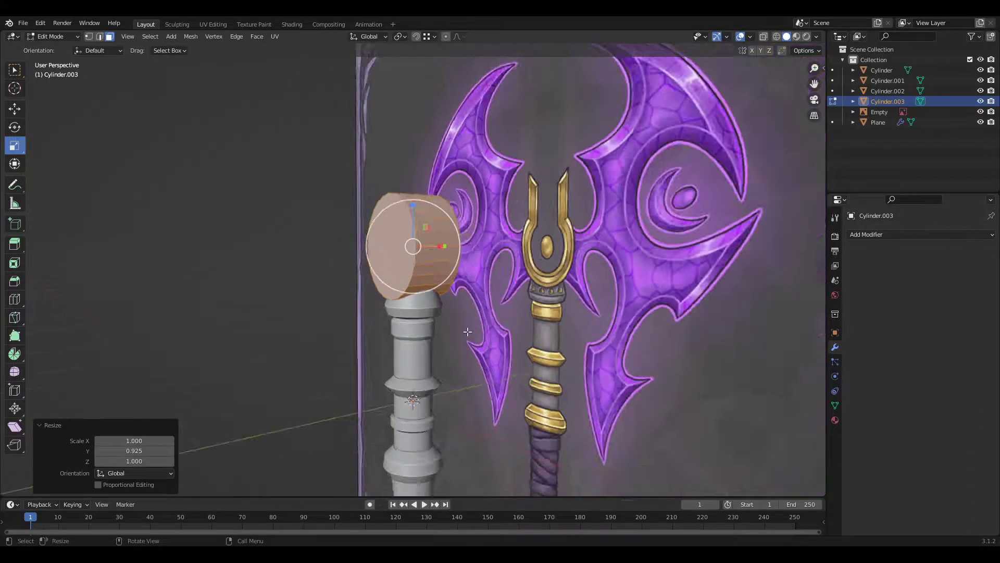
middle_drag(413, 196, 420, 317)
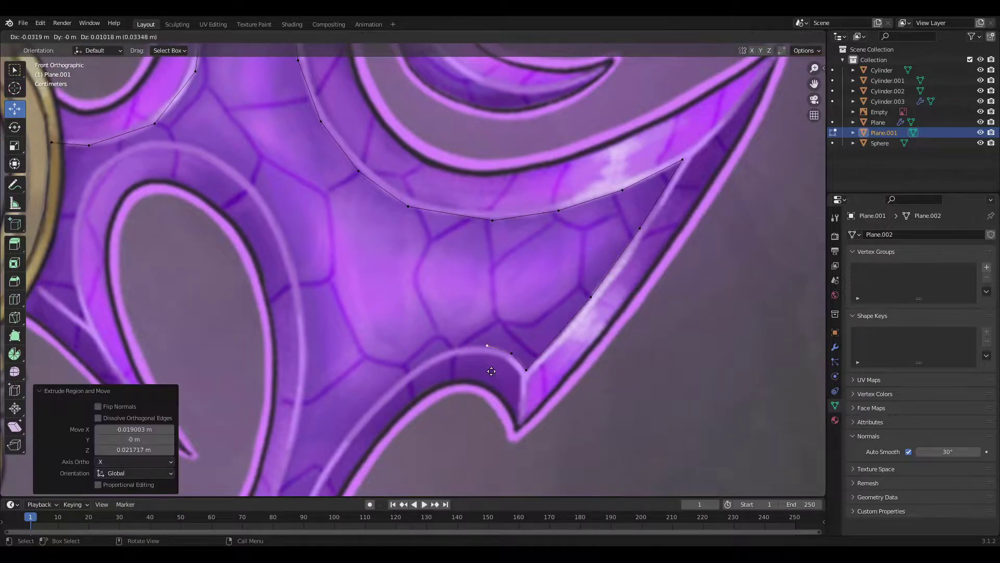
Extrude more vertices along the blade edge toward the lower outline
key(e)
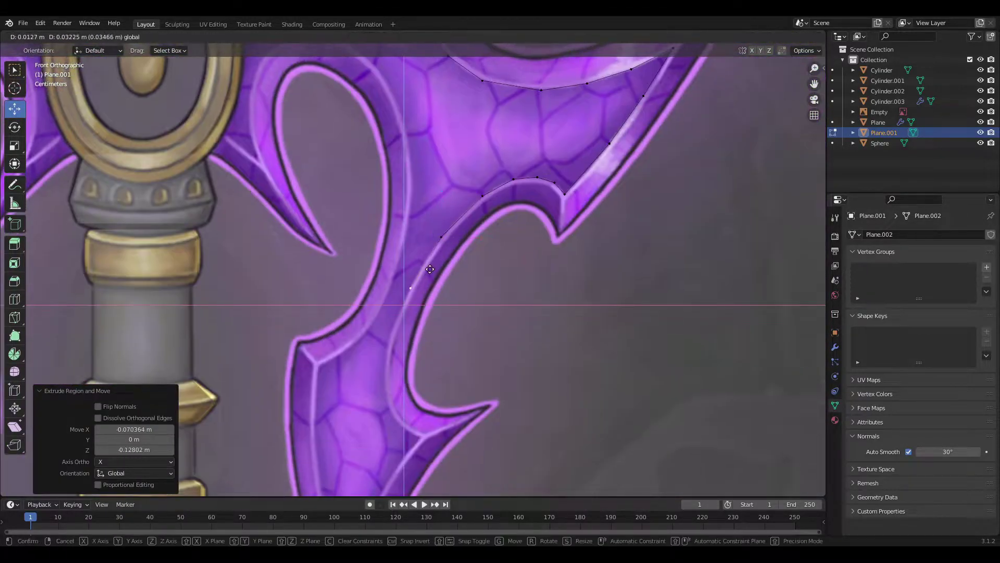
key(e)
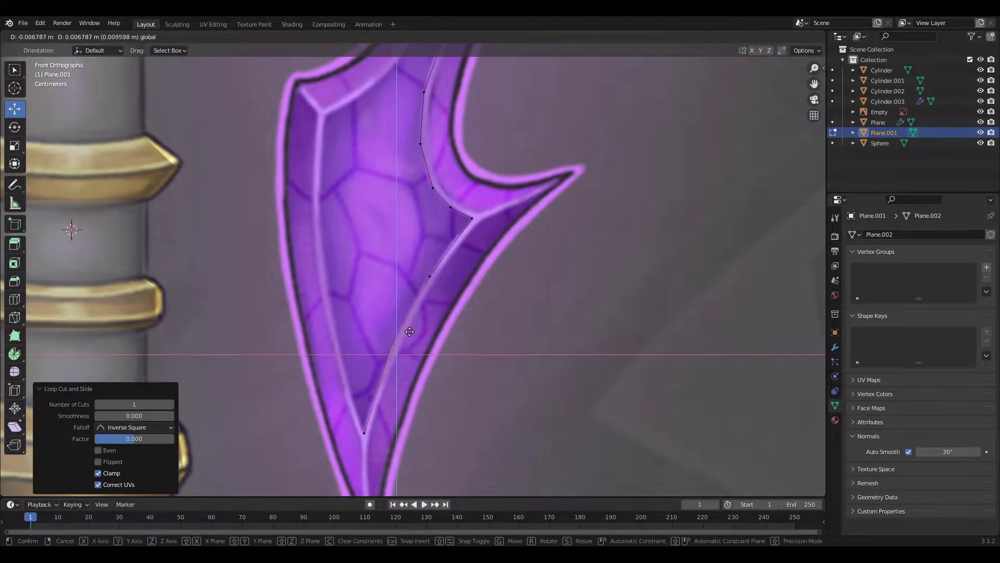
click(409, 331)
scroll(422, 273, down, 5)
scroll(362, 83, up, 5)
key(e)
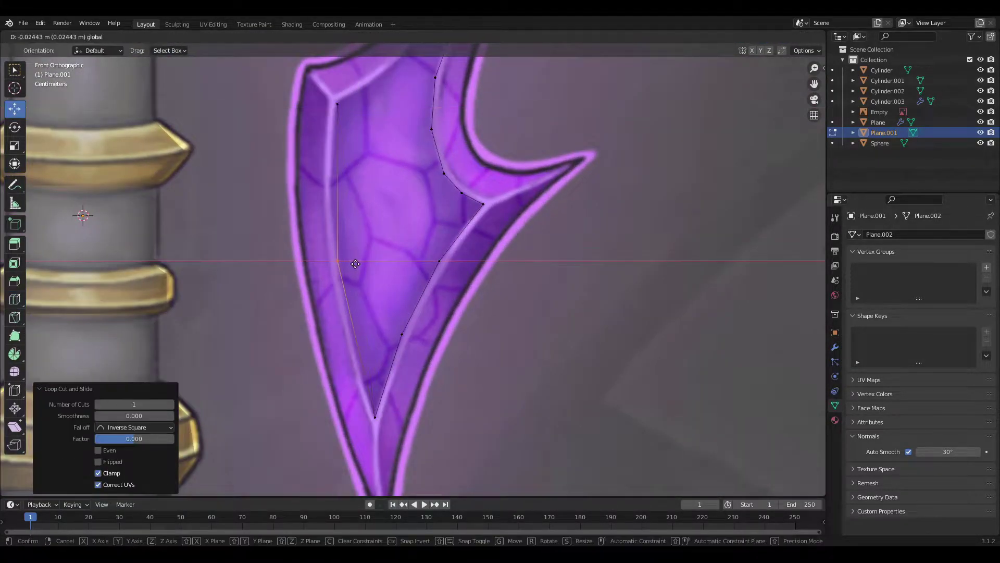
shift+middle_drag(350, 168, 321, 332)
key(e)
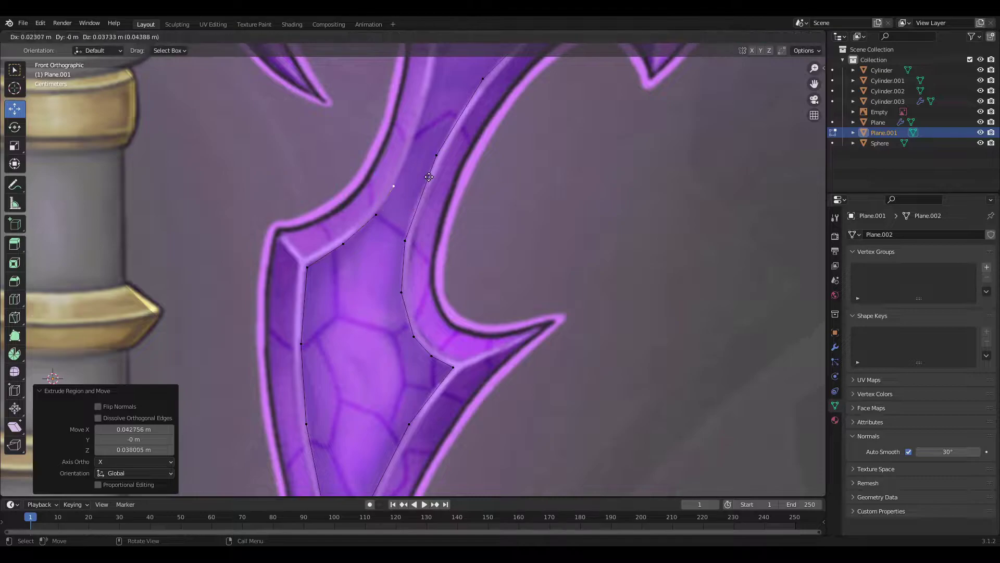
click(396, 208)
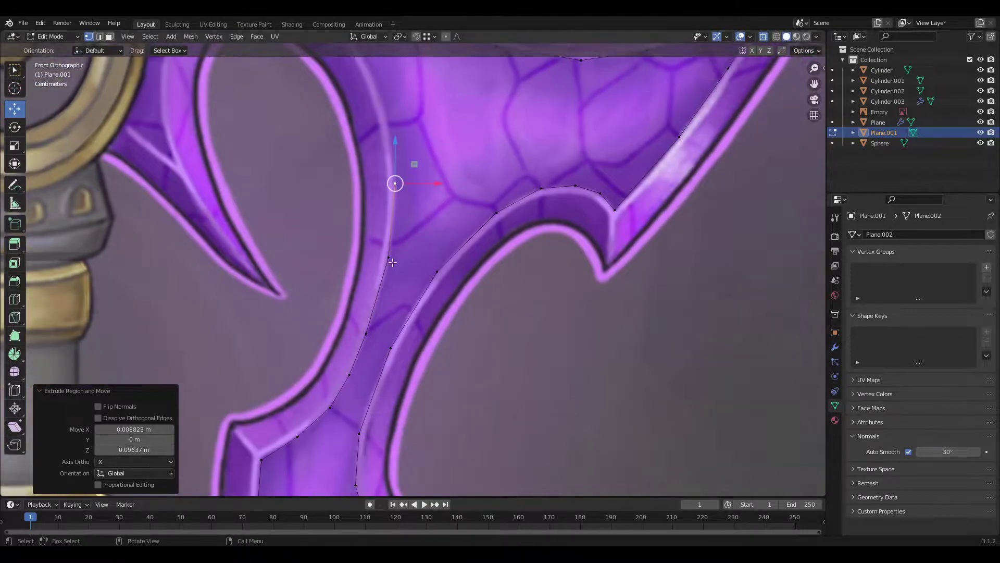
Continue extruding vertices around the remaining stretch of the blade outline
shift+middle_drag(394, 221, 413, 342)
click(397, 281)
key(e)
click(425, 278)
mouse_move(425, 278)
shift+middle_down()
mouse_move(326, 192)
mouse_move(346, 206)
shift+middle_up()
key(e)
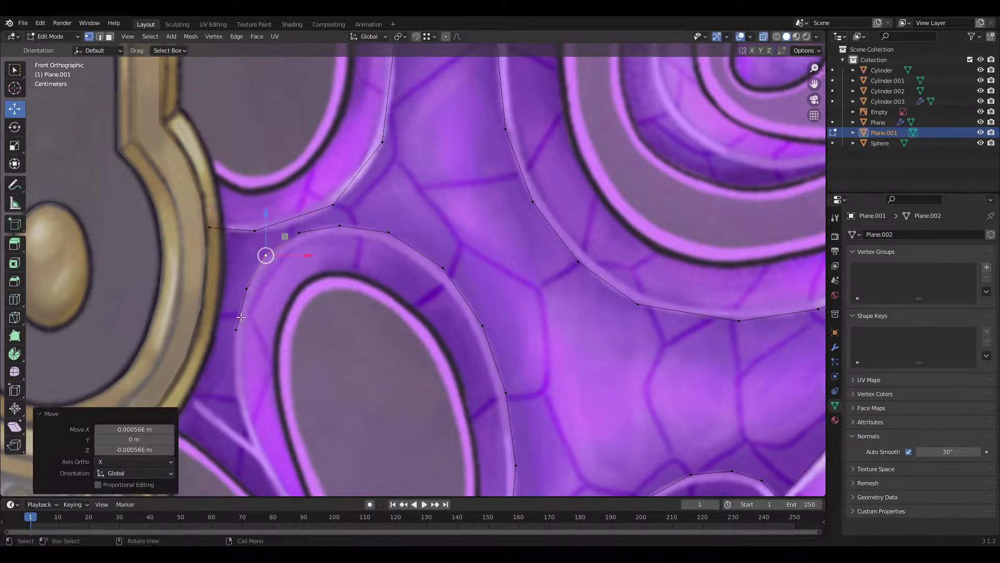
shift+middle_drag(240, 316, 283, 167)
key(e)
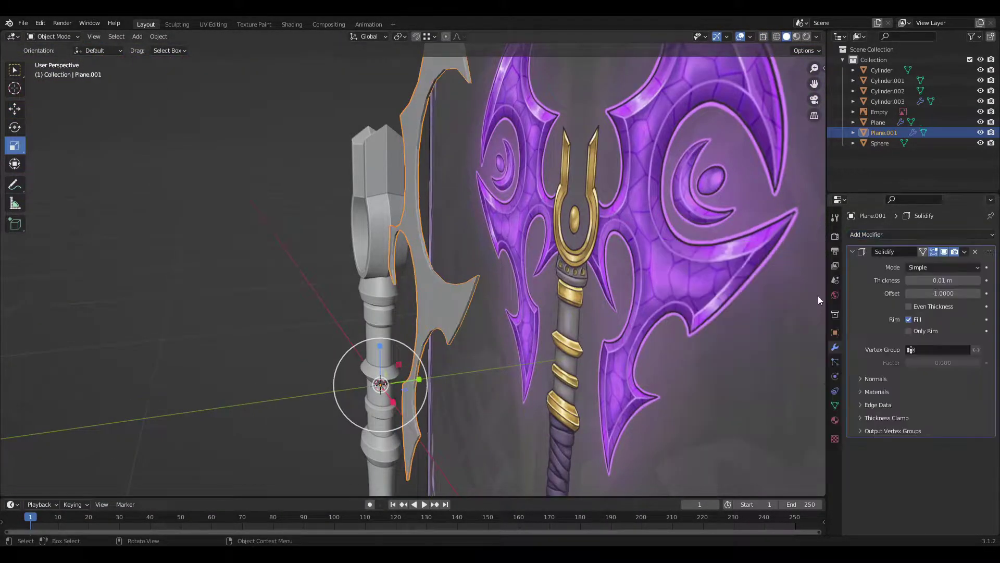
Edit the blade mesh with its Solidify settings shown, moving the spike-tip vertex onto the outline
mouse_move(483, 331)
middle_down()
mouse_move(828, 407)
mouse_move(588, 392)
mouse_move(521, 364)
mouse_move(614, 343)
mouse_move(552, 332)
middle_up()
click(835, 406)
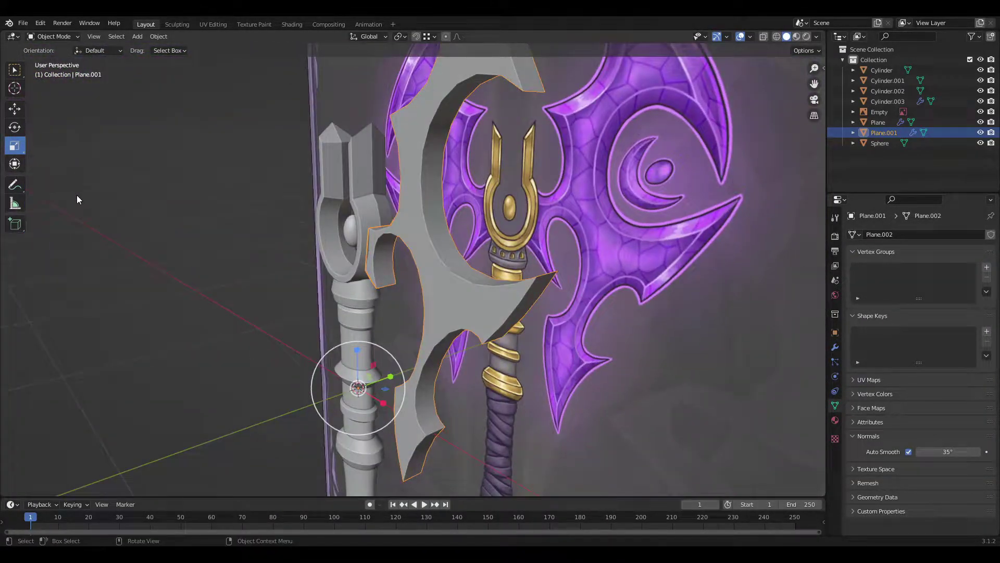
key(Tab)
click(835, 346)
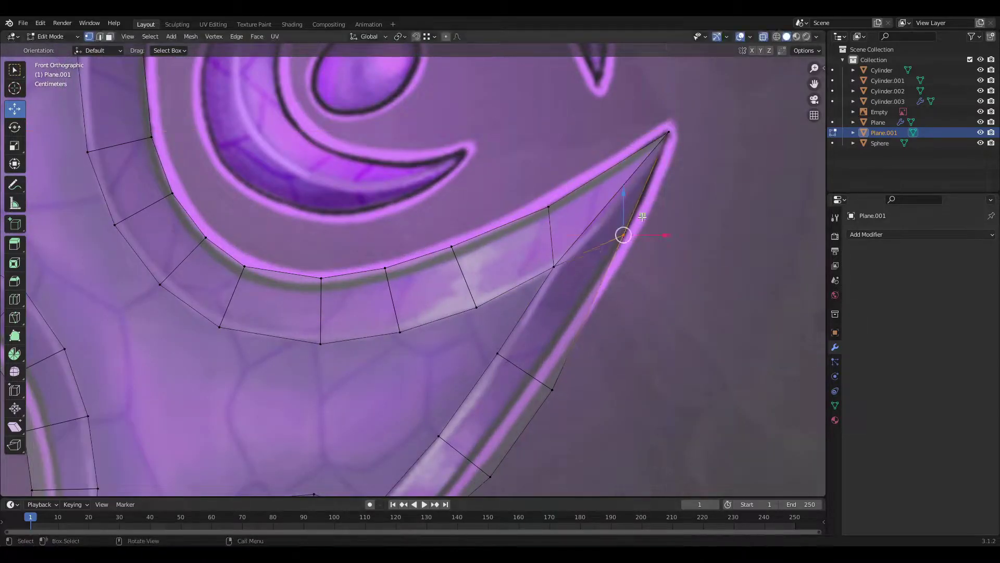
drag(552, 389, 536, 373)
click(321, 278)
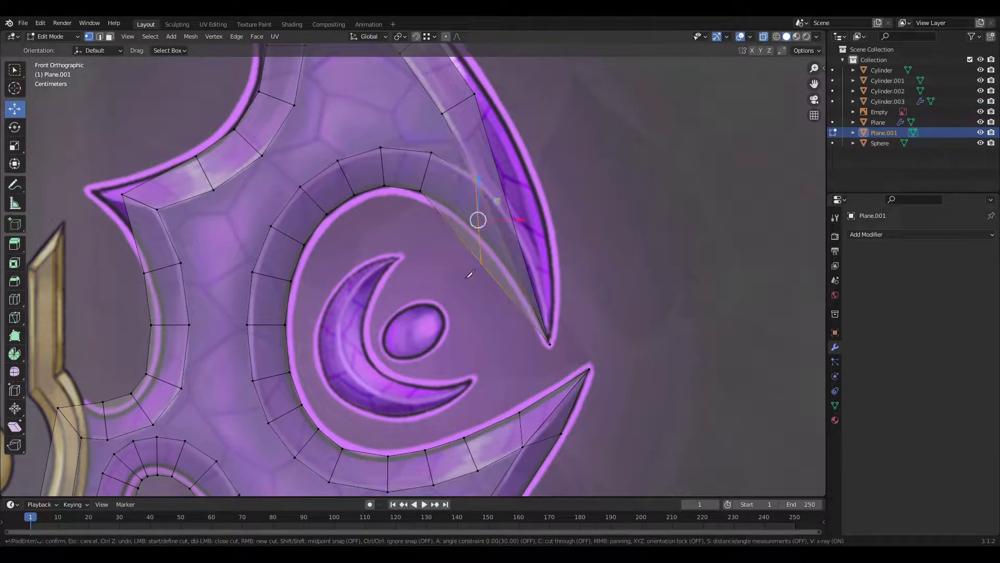
shift+scroll(541, 376, up, 5)
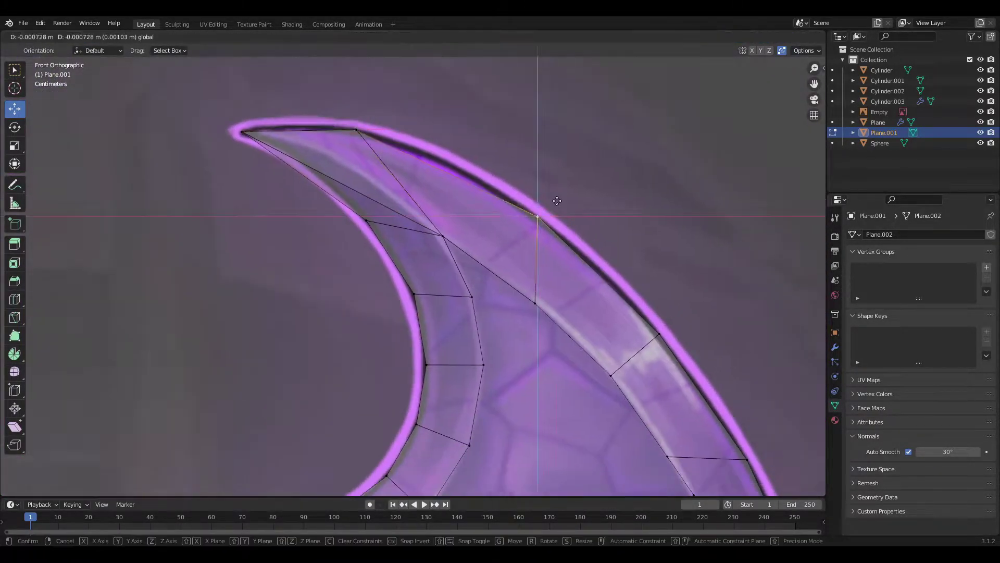
Nudge blade vertices near the eye ornament and blade edge onto the reference outline
click(556, 200)
scroll(521, 250, down, 5)
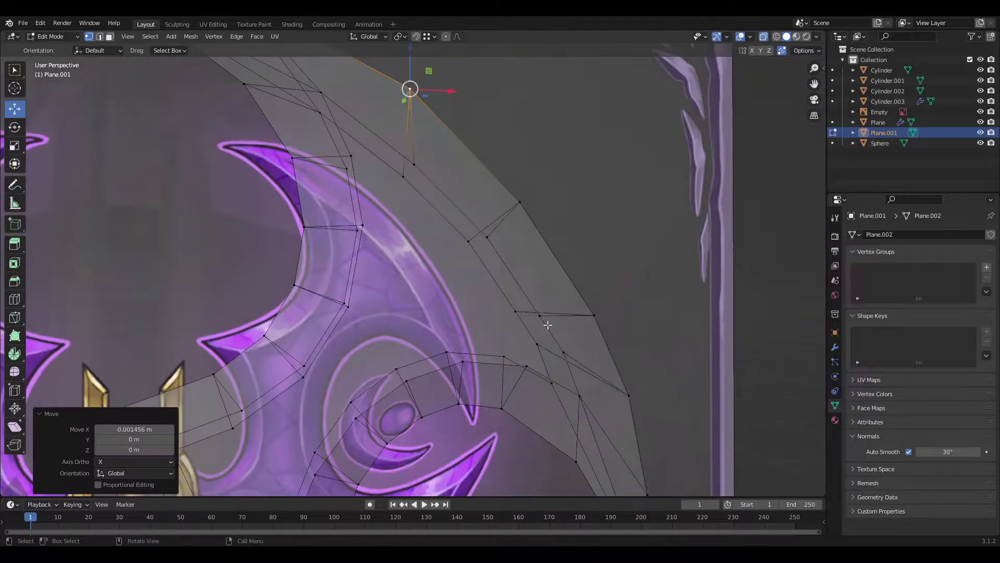
shift+middle_drag(407, 214, 457, 313)
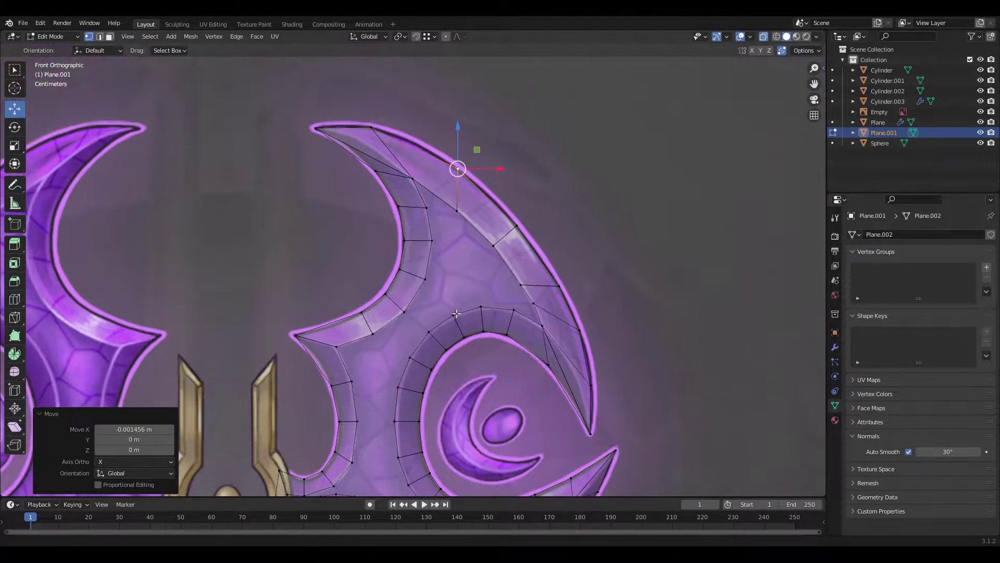
key(g)
click(597, 279)
shift+middle_drag(597, 279, 375, 154)
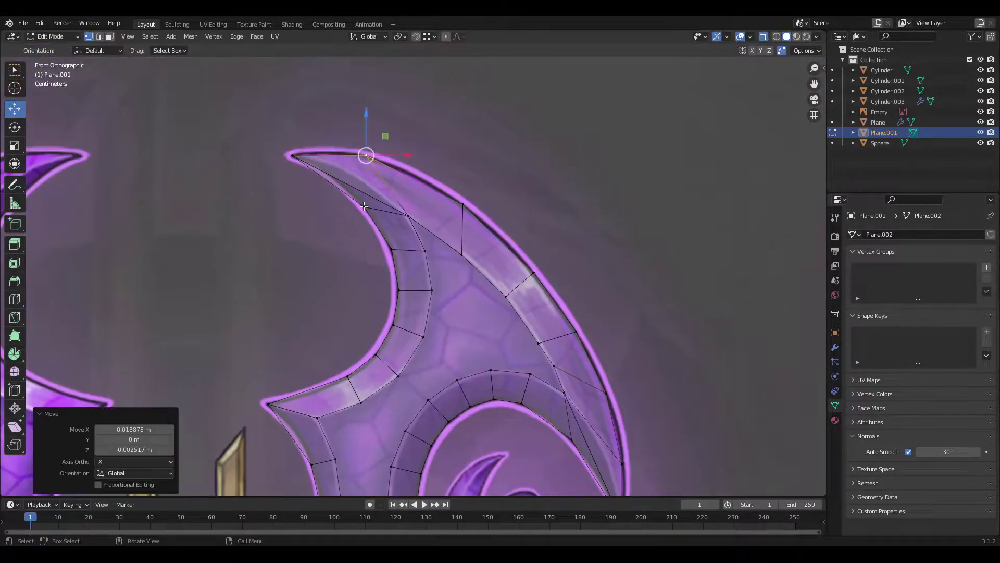
scroll(510, 323, up, 3)
shift+middle_drag(510, 324, 376, 237)
click(376, 237)
click(400, 272)
scroll(424, 194, down, 3)
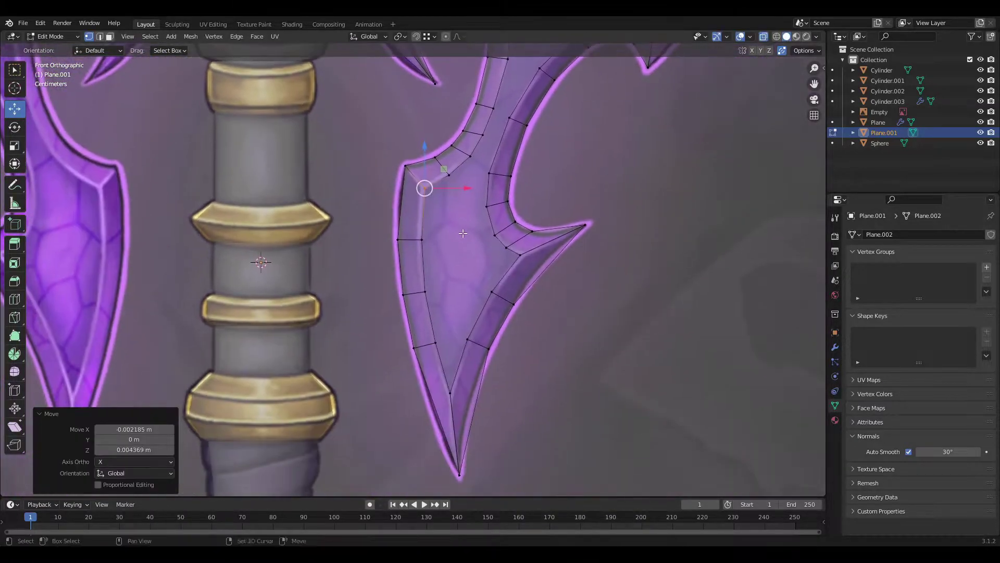
scroll(424, 193, up, 3)
From the front view, move vertices onto the blade notch
mouse_move(424, 193)
middle_down()
mouse_move(449, 304)
mouse_move(462, 284)
middle_up()
key(KP_1)
scroll(463, 284, up, 3)
key(g)
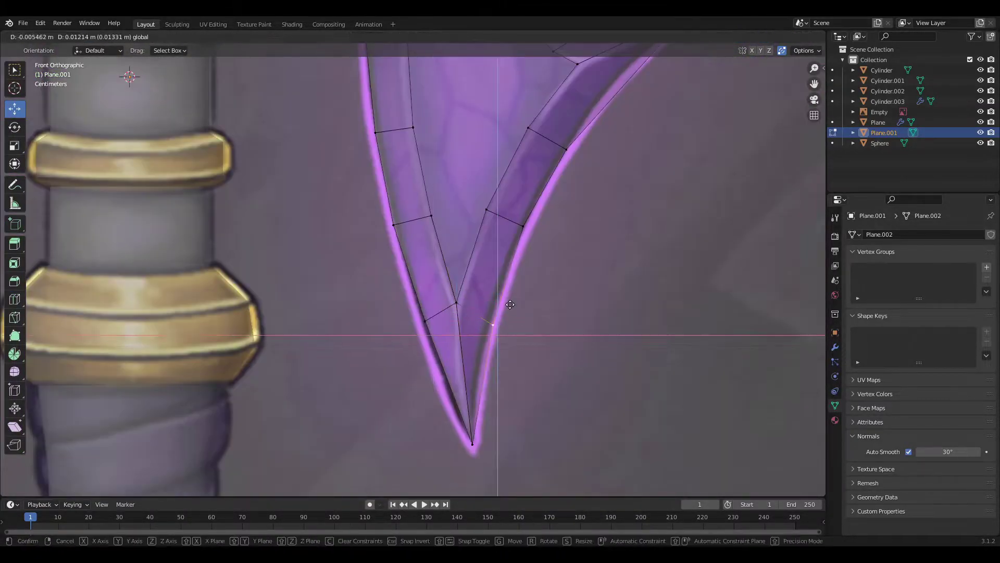
scroll(483, 384, down, 3)
scroll(458, 365, up, 2)
key(g)
click(417, 354)
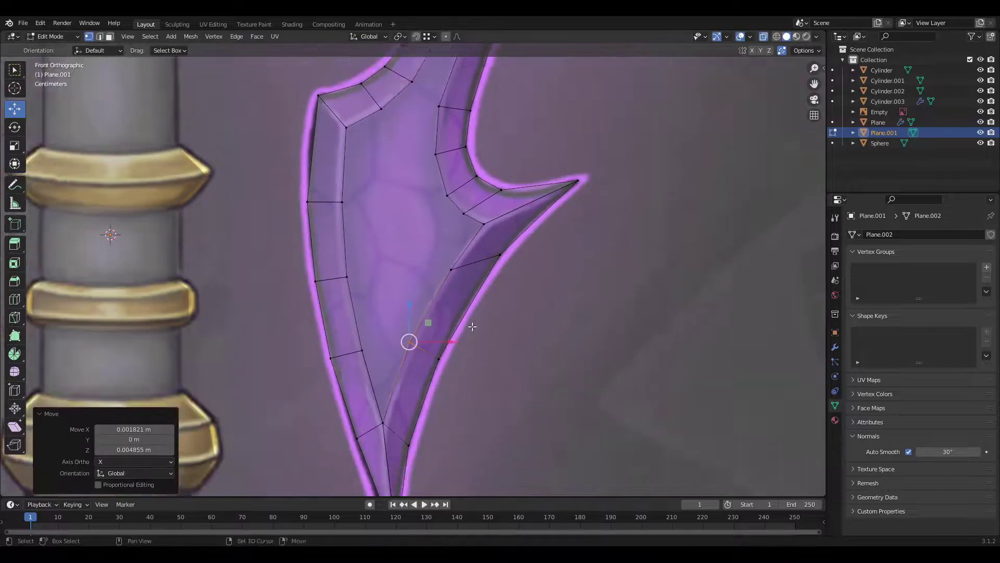
scroll(436, 397, up, 3)
click(482, 353)
scroll(481, 353, down, 2)
scroll(487, 329, down, 2)
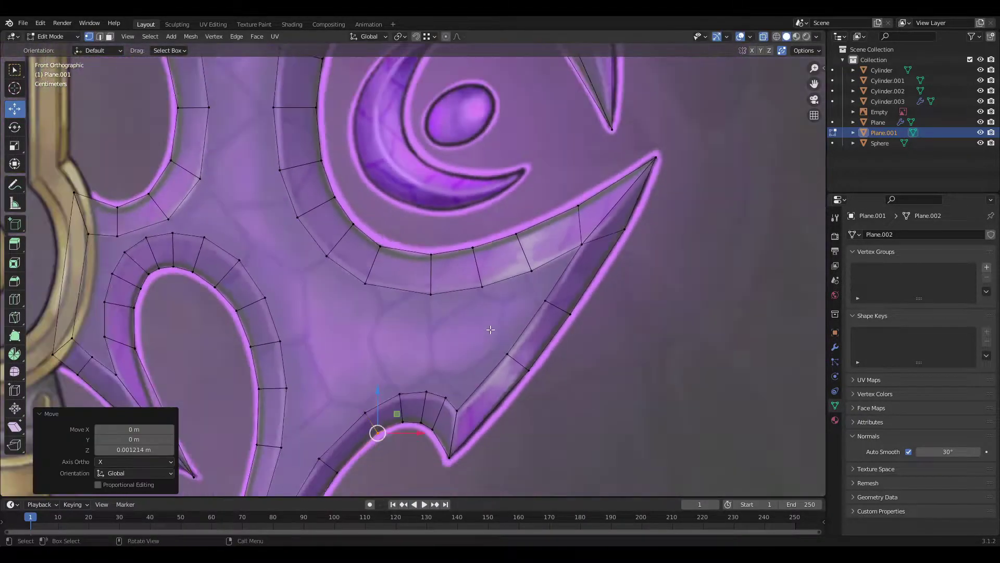
Adjust vertices on the blade spike and crescent to match the reference shape
mouse_move(487, 328)
middle_down()
mouse_move(241, 277)
mouse_move(315, 230)
middle_up()
click(349, 237)
key(KP_1)
scroll(380, 286, up, 3)
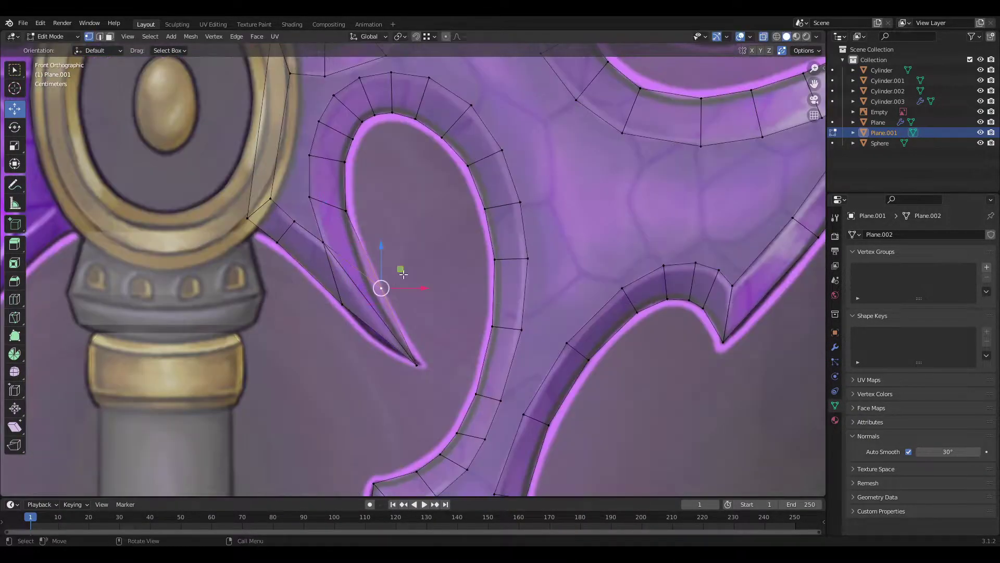
scroll(325, 193, up, 2)
scroll(415, 249, down, 4)
scroll(392, 353, up, 4)
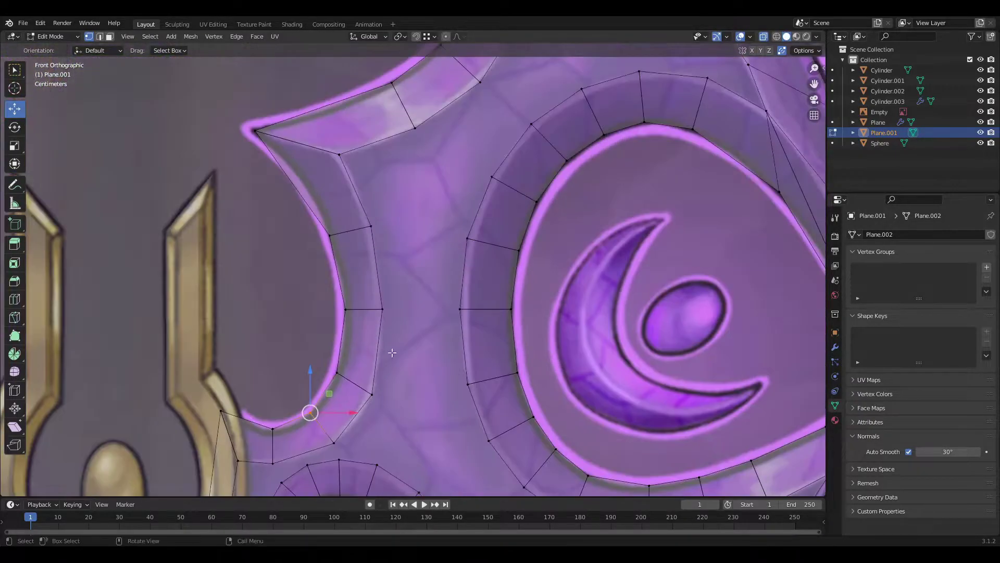
scroll(362, 166, down, 4)
scroll(313, 172, up, 4)
click(292, 183)
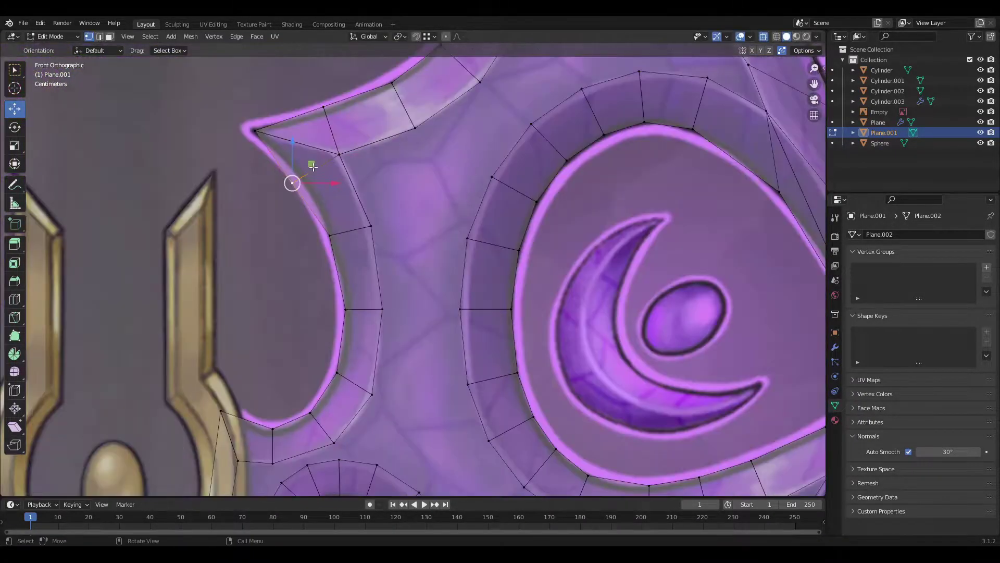
scroll(343, 89, up, 2)
drag(342, 89, 338, 89)
scroll(366, 430, down, 4)
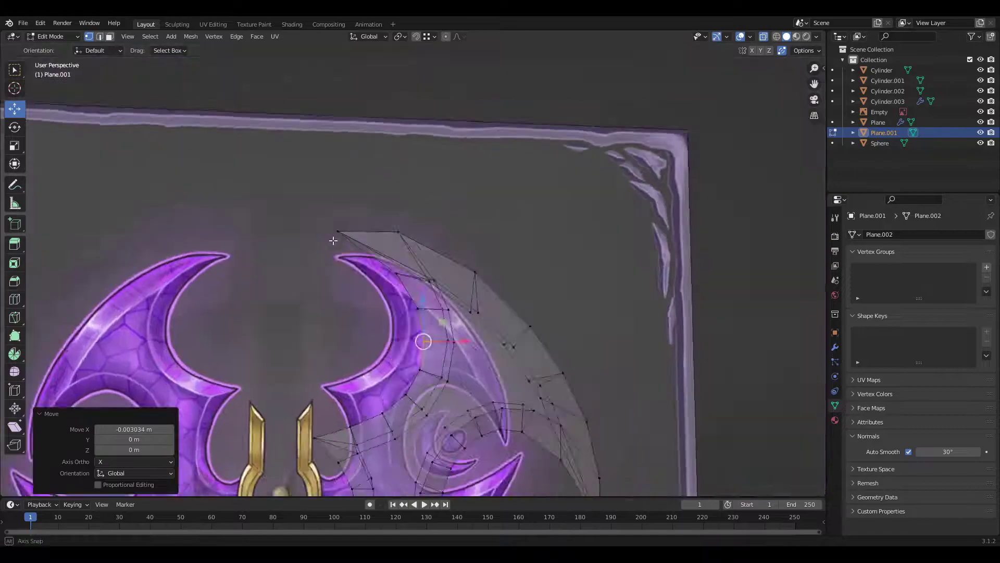
scroll(366, 430, up, 1)
scroll(366, 430, up, 4)
Box-select the upper crescent tip vertices and move them into place
key(w)
middle_drag(139, 286, 209, 260)
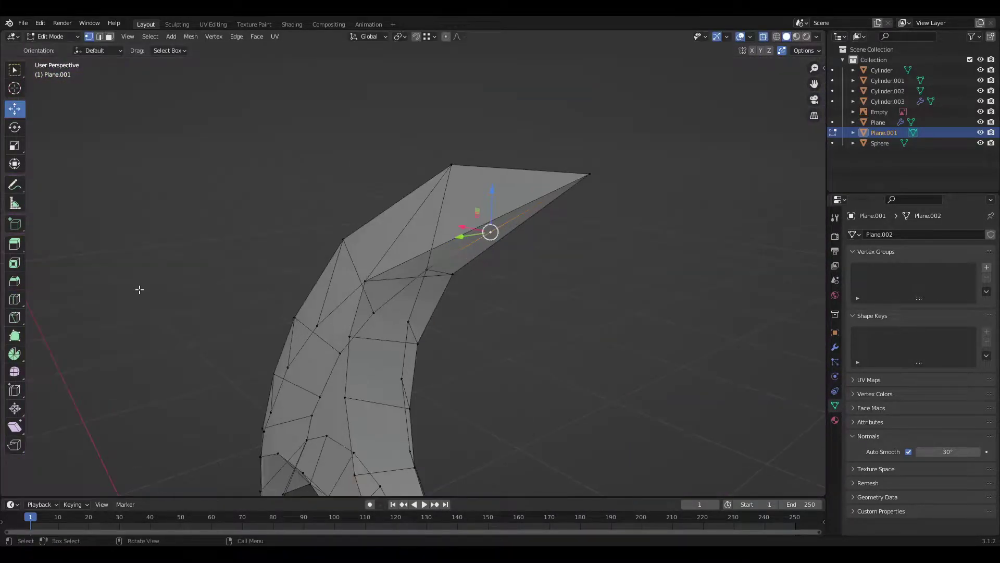
key(KP_1)
scroll(302, 163, down, 5)
scroll(634, 225, up, 6)
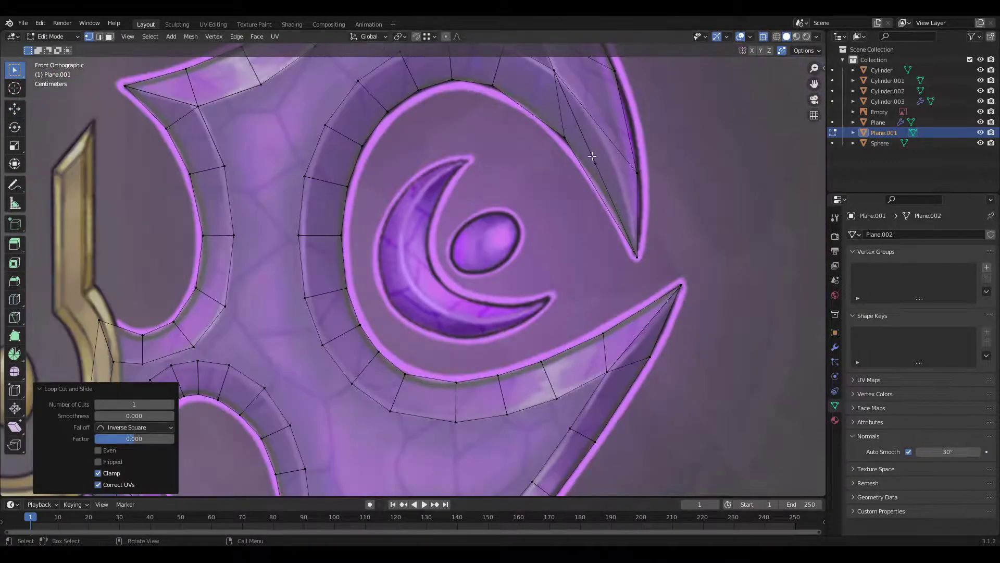
key(g)
scroll(460, 114, down, 5)
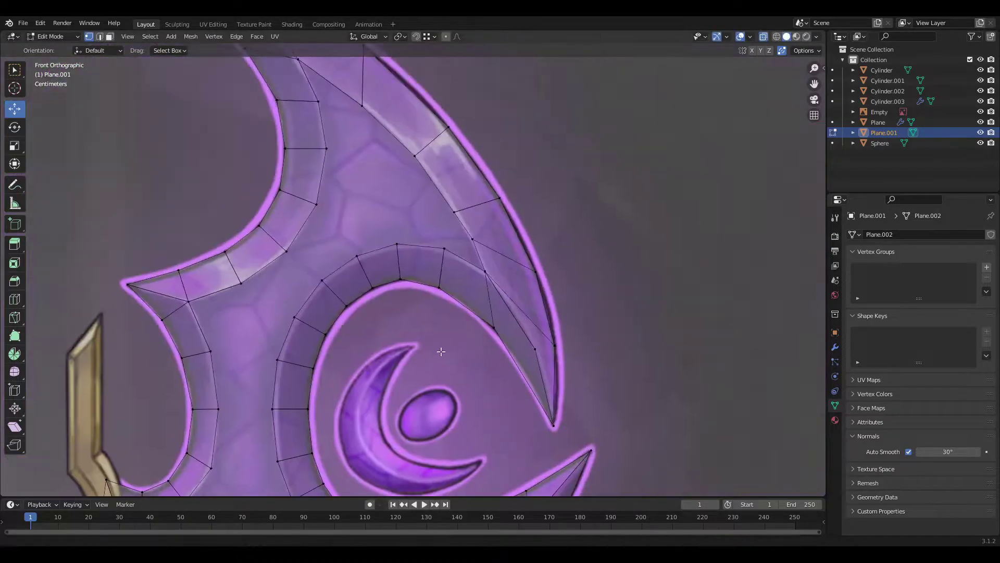
scroll(479, 251, up, 4)
key(g)
click(446, 206)
Add a loop cut (Ctrl+R) across the blade mesh for the inner border
scroll(547, 301, down, 4)
scroll(527, 331, up, 2)
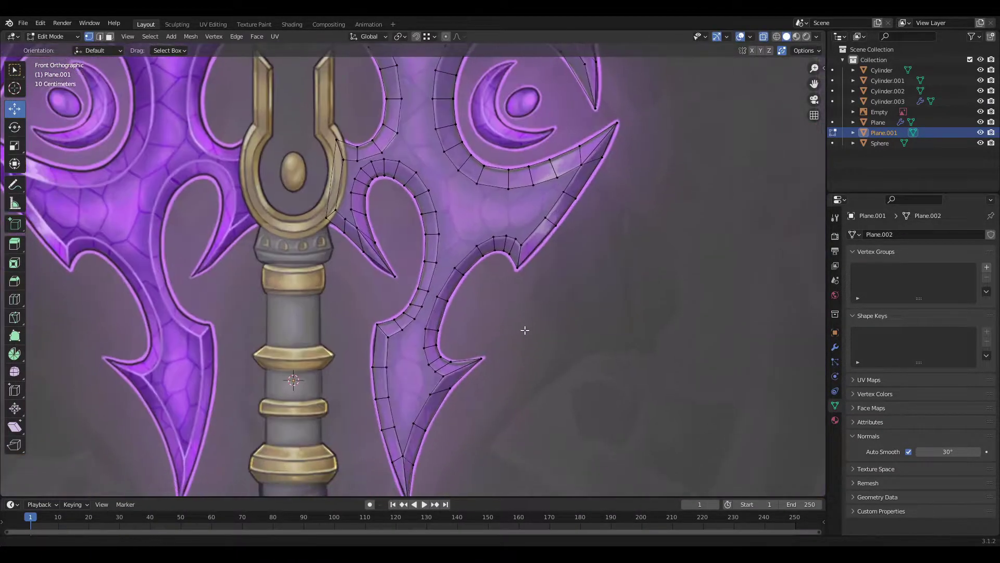
scroll(527, 330, down, 2)
scroll(515, 234, up, 1)
key(ctrl+r)
scroll(516, 235, up, 1)
scroll(504, 277, up, 1)
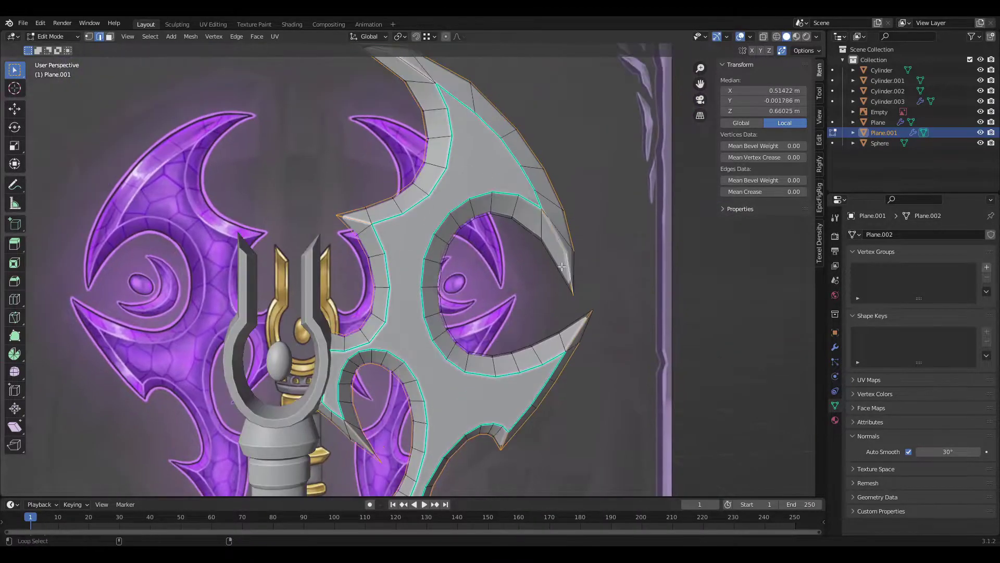
Reduce the blade's Bevel amount to 0.003 m and delete its Subdivision modifier
middle_drag(499, 278, 520, 291)
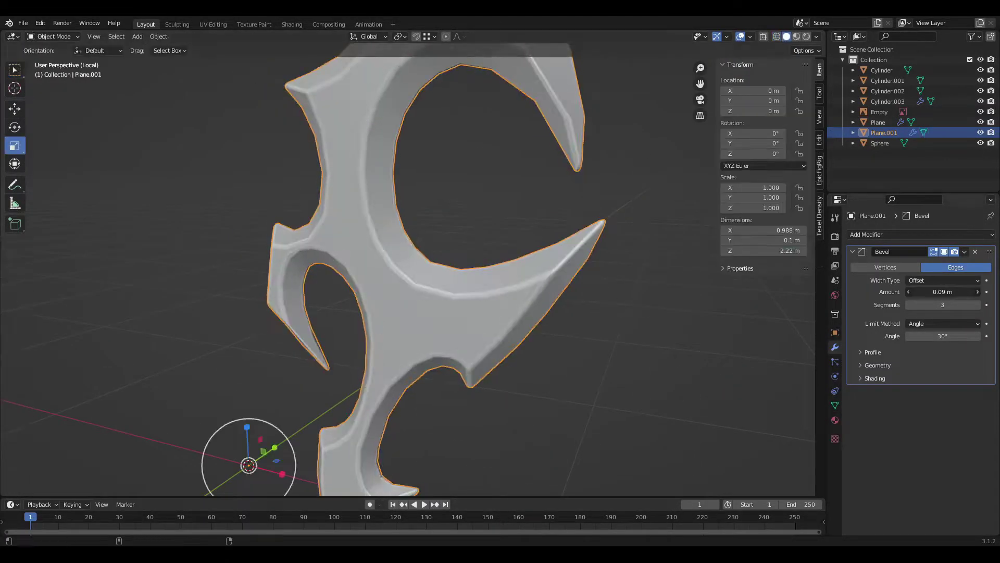
drag(943, 291, 927, 292)
scroll(389, 365, down, 5)
middle_drag(566, 341, 411, 295)
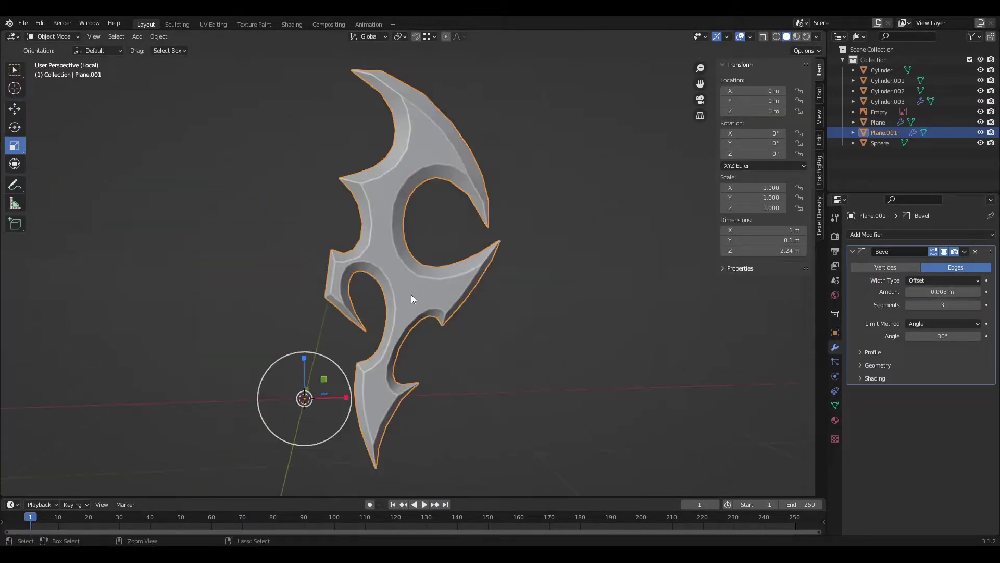
click(975, 392)
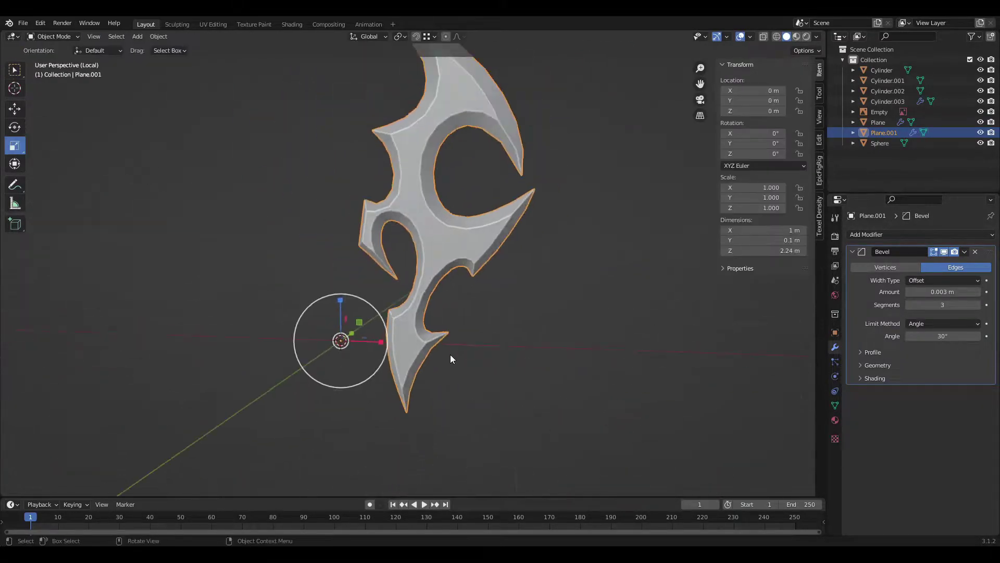
middle_drag(282, 355, 396, 360)
click(835, 405)
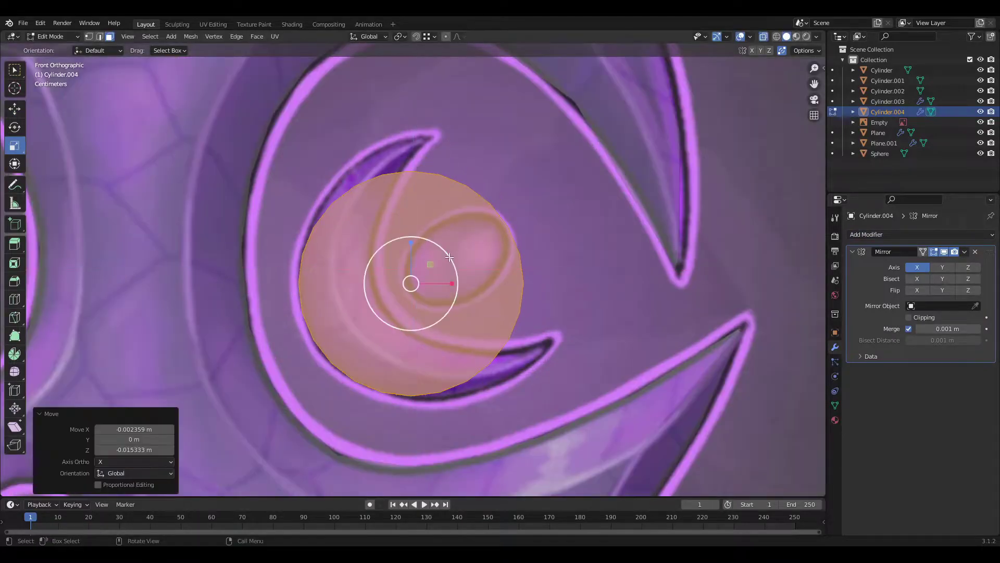
Place the new crescent mesh and move its vertices into shape around the eye ornament
click(451, 257)
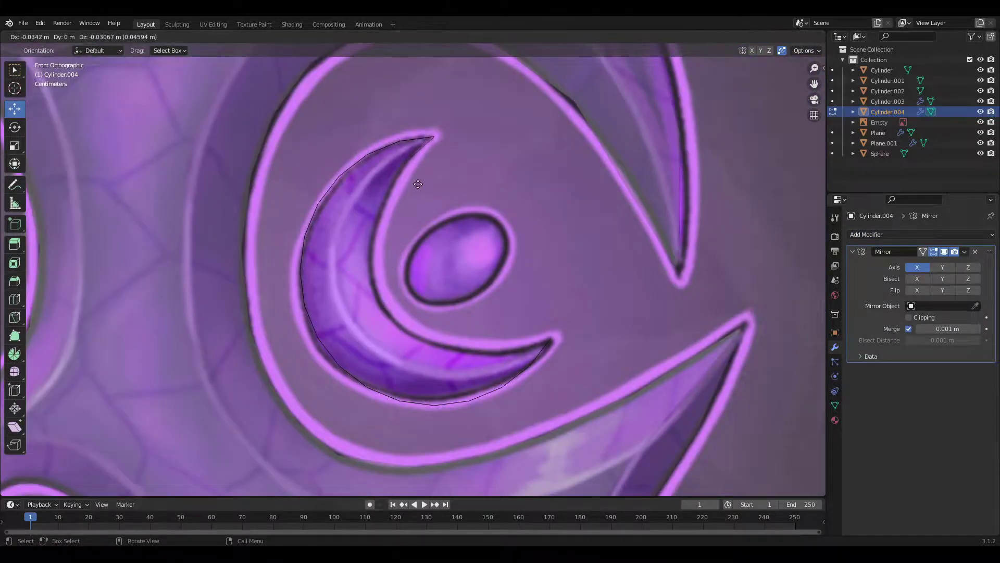
scroll(426, 361, up, 2)
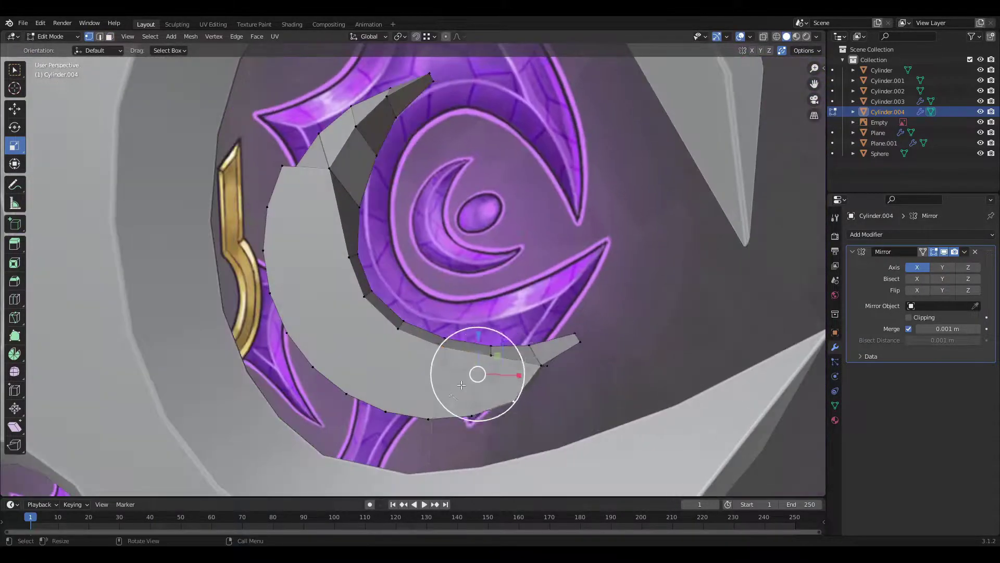
alt+click(422, 417)
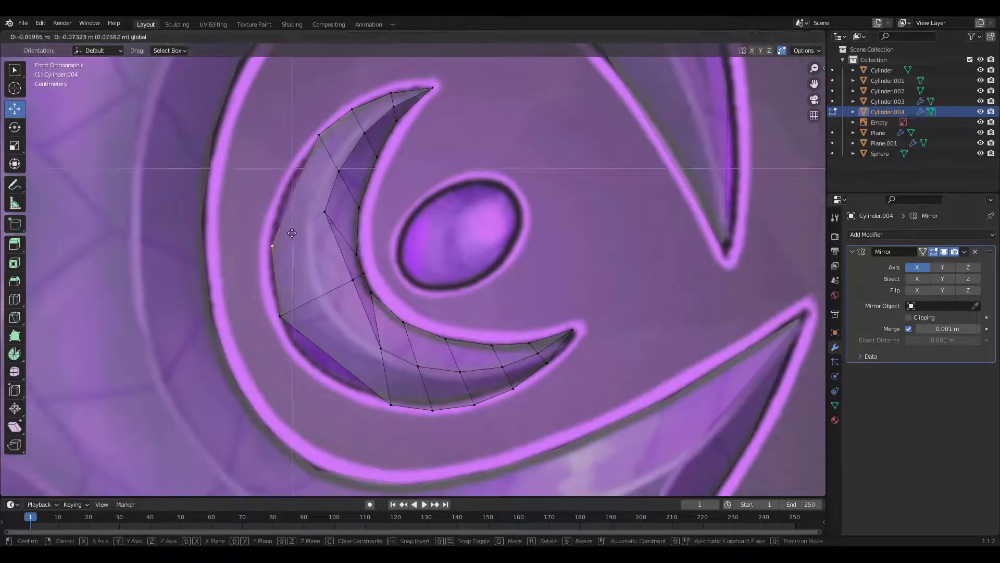
scroll(432, 420, down, 2)
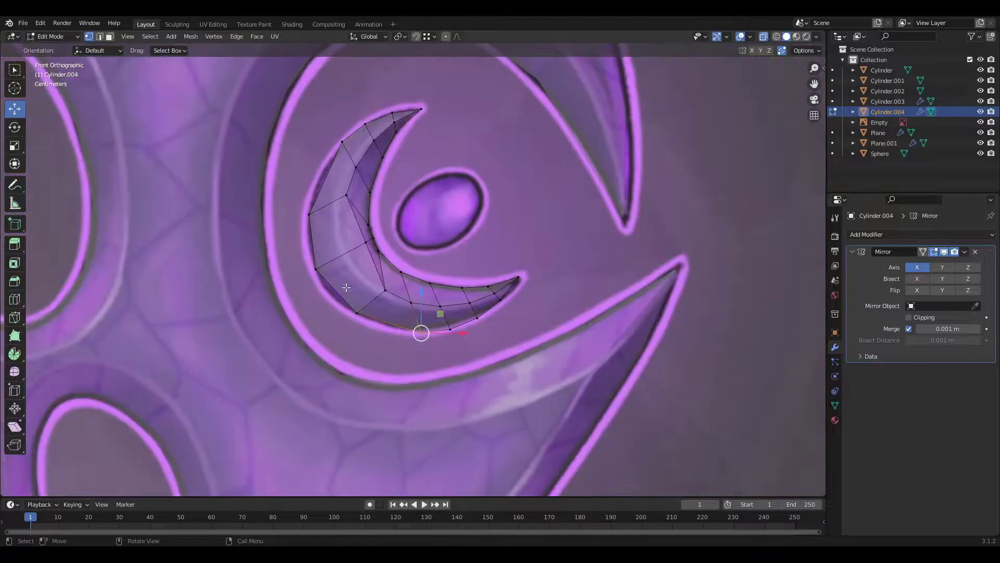
key(g)
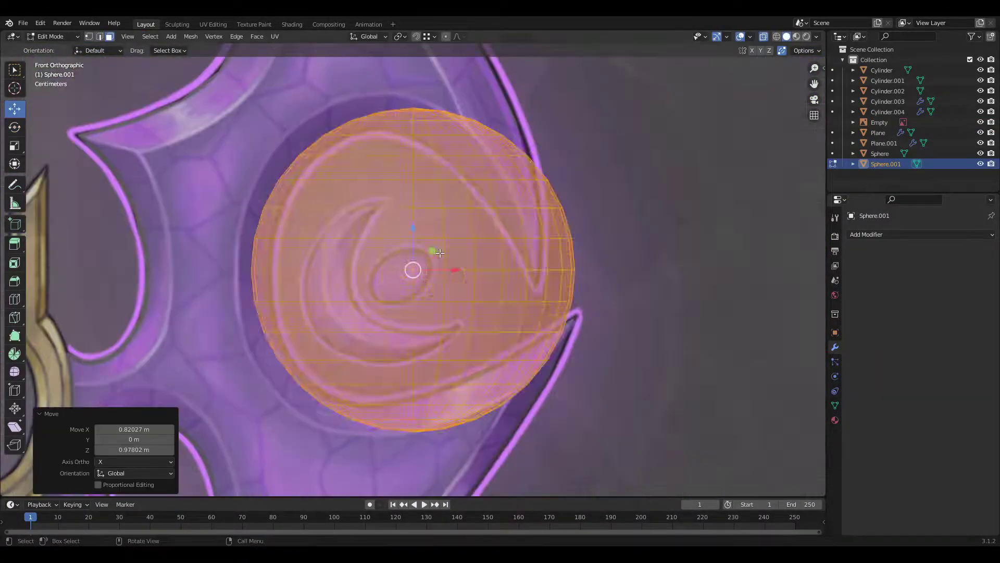
Apply the sphere's transforms with Ctrl+A and check the crescent's thickness from the side
key(ctrl+a)
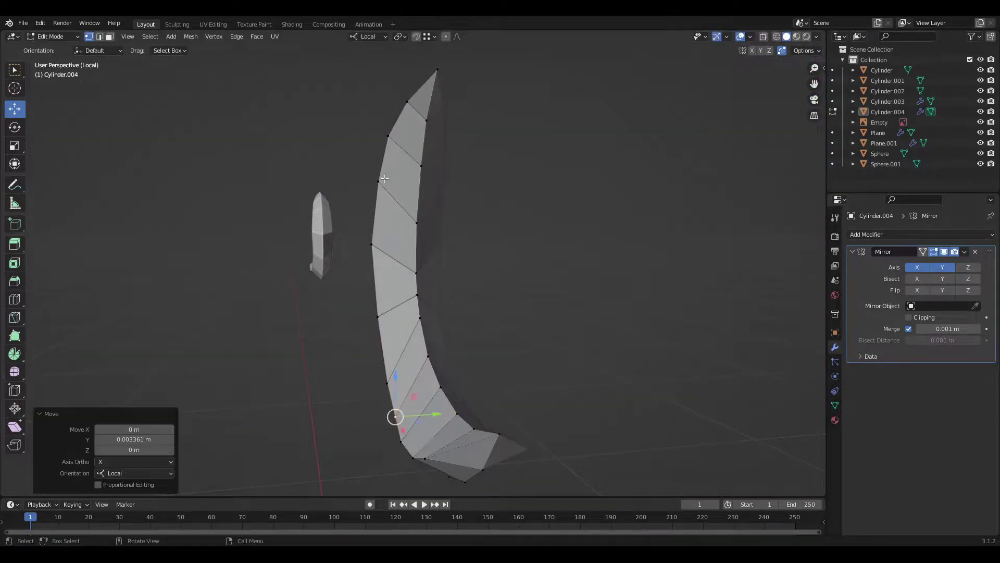
middle_drag(385, 179, 451, 464)
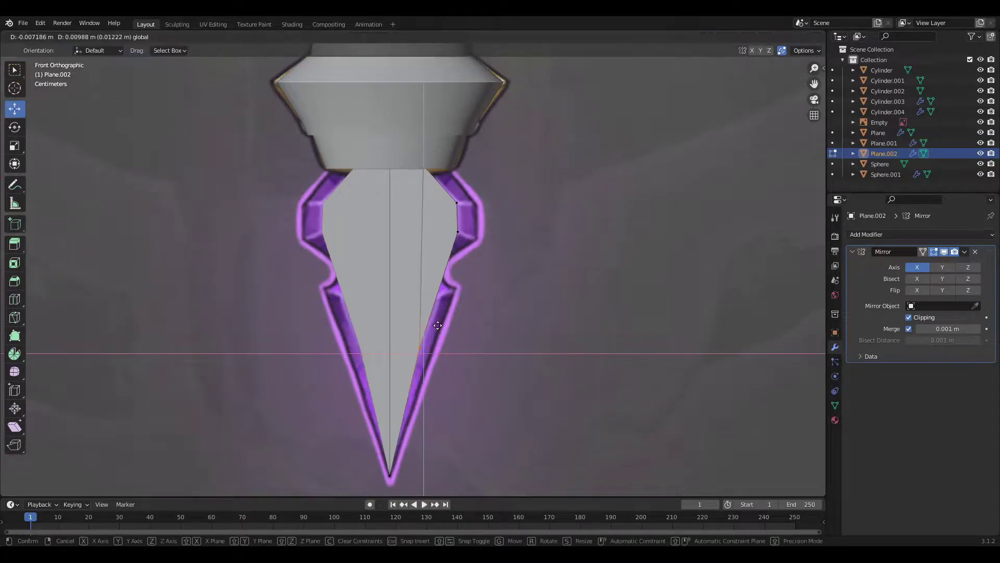
Extrude the spike outline vertices down toward its pointed tip below the handle
click(438, 326)
scroll(442, 302, up, 4)
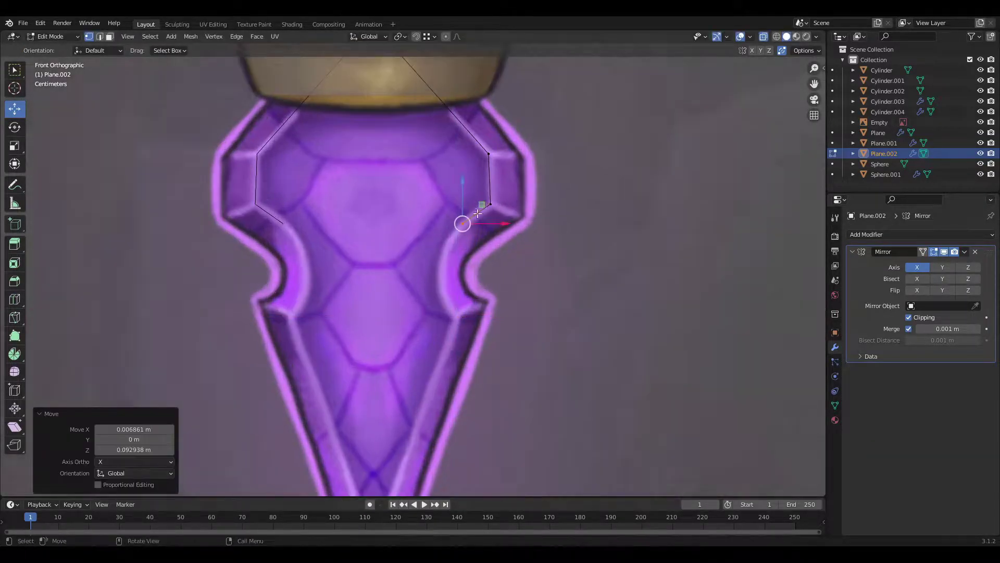
click(475, 301)
shift+middle_drag(474, 301, 485, 180)
key(e)
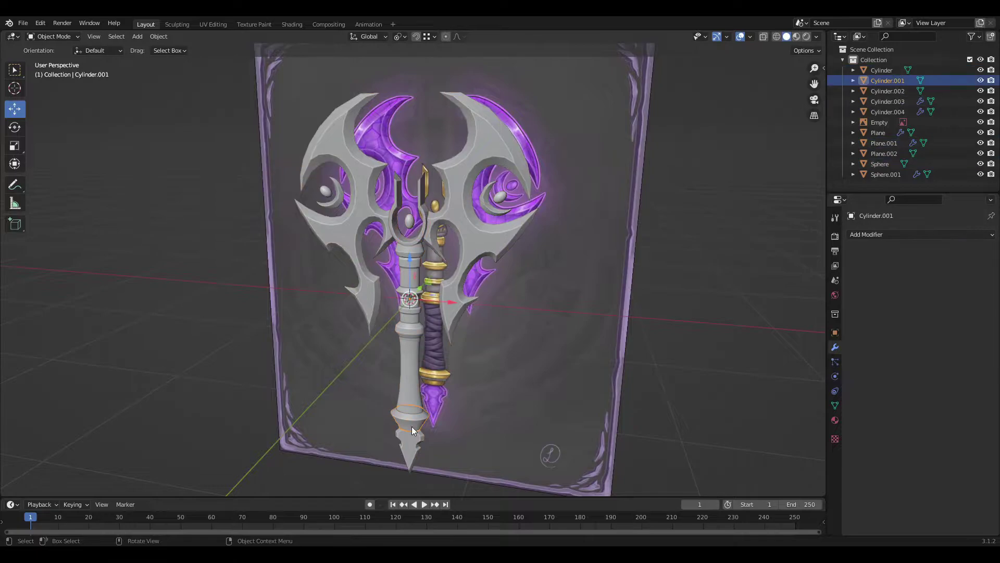
Rename the blade and handle objects with descriptive Axe_ names in the Outliner
click(884, 142)
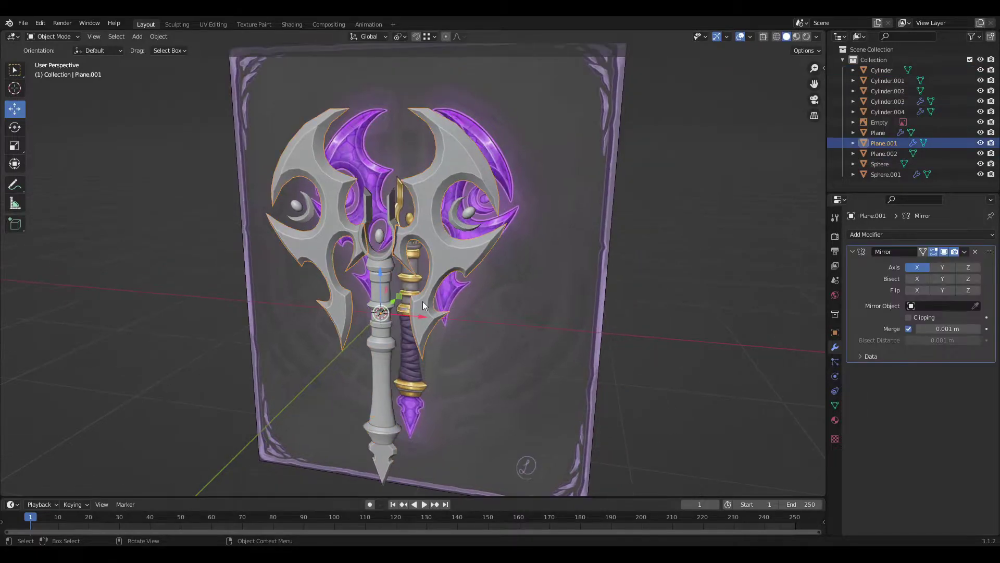
double_click(885, 143)
text(Axe_Ornament.001)
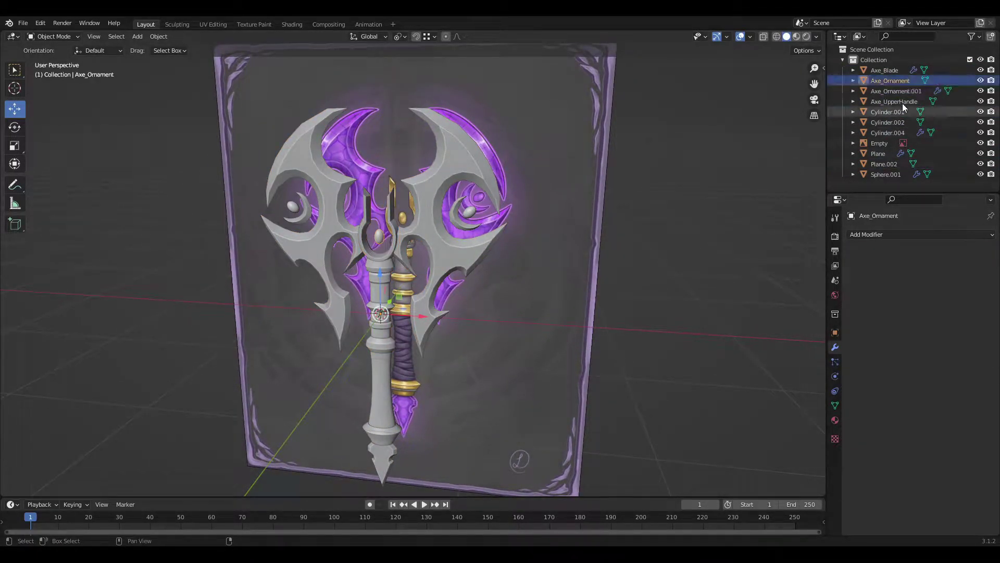
click(379, 240)
scroll(378, 240, up, 3)
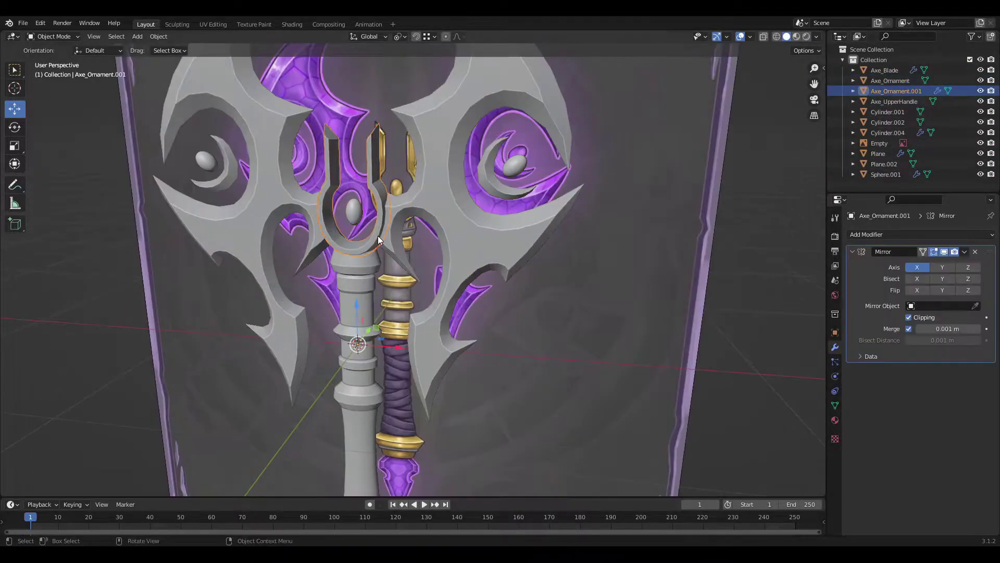
double_click(887, 111)
text(Axe_Handle)
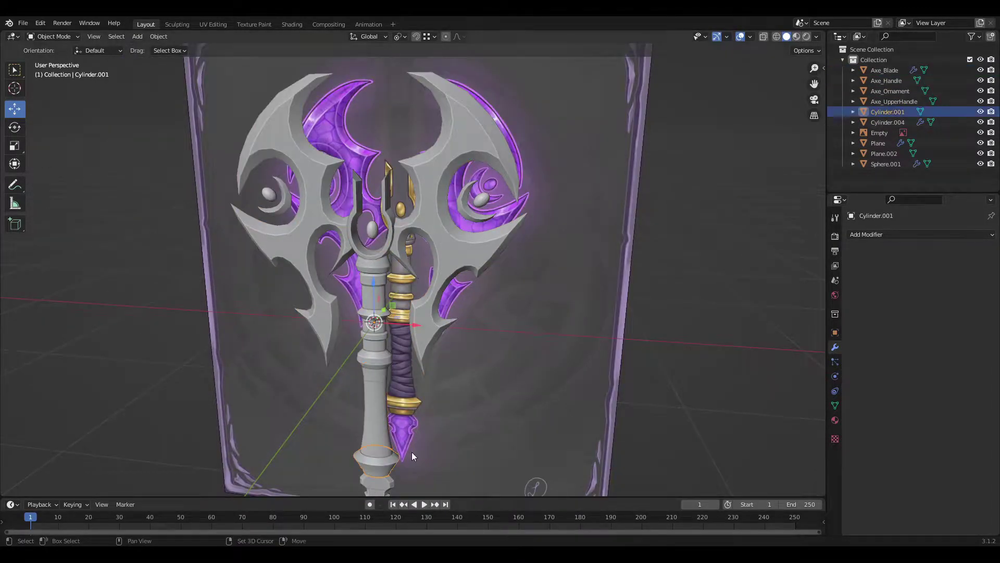
Select the crescent ornament and apply its Mirror modifier with Ctrl+A
click(885, 164)
middle_drag(469, 261, 346, 335)
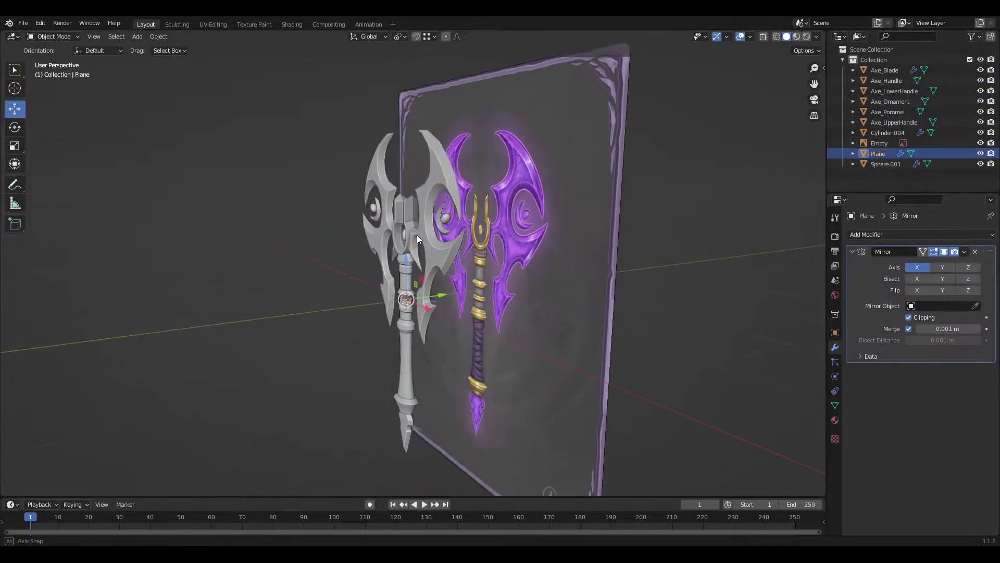
scroll(474, 215, up, 4)
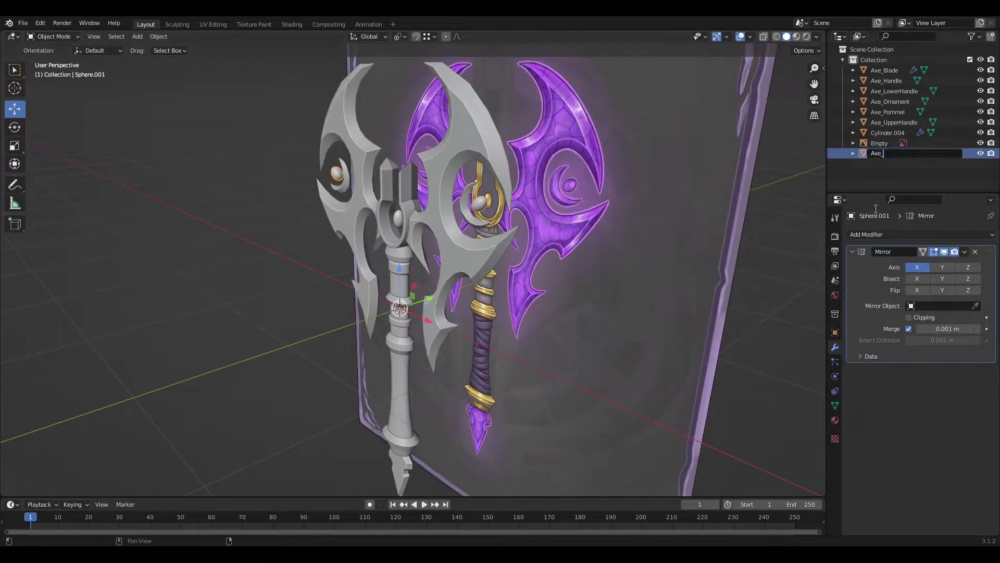
click(888, 143)
key(ctrl+a)
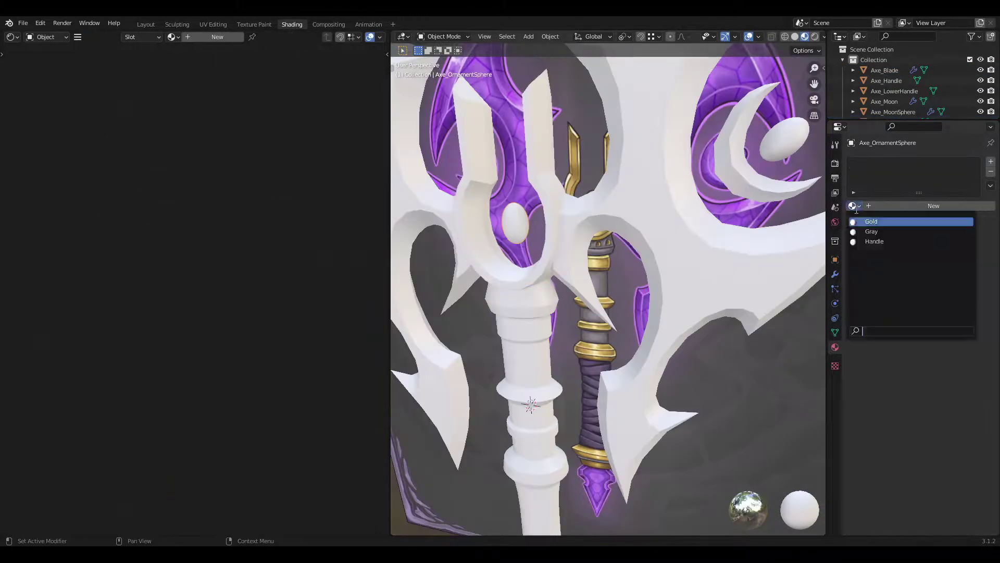
Select the moon piece of the axe to give it its material
click(736, 185)
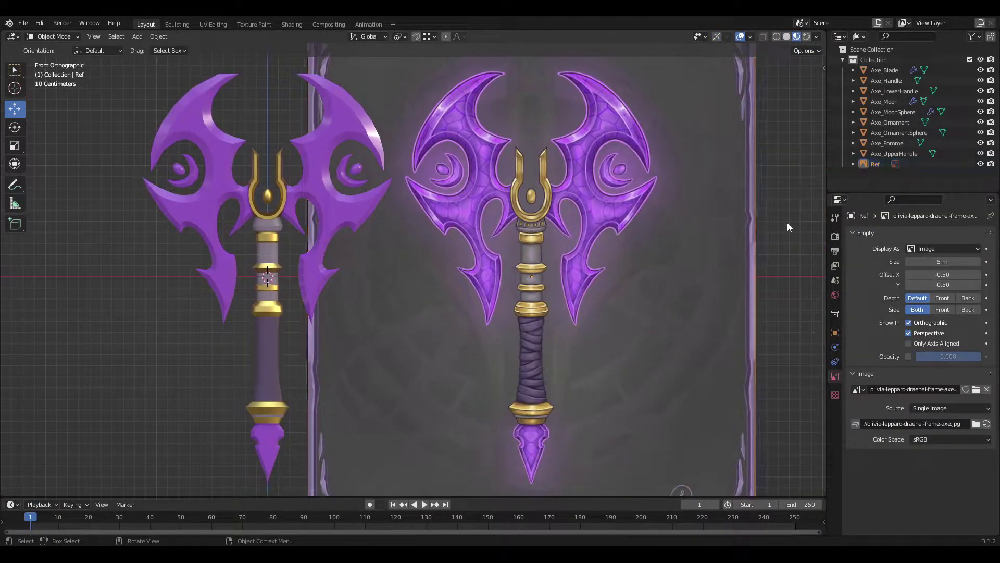
Add a Musgrave Texture feeding the blade's ColorRamp in the shader nodes
click(287, 23)
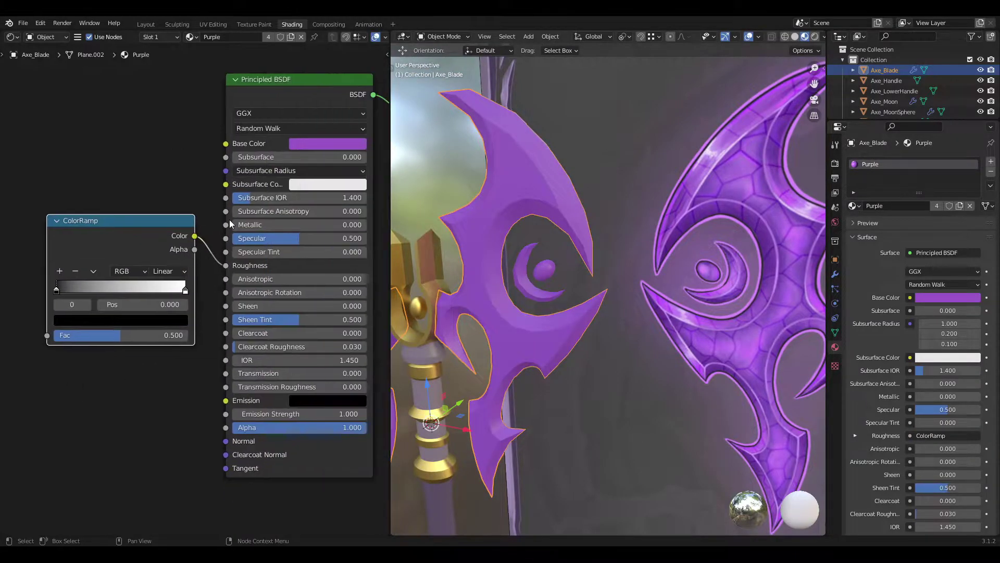
middle_drag(126, 397, 184, 414)
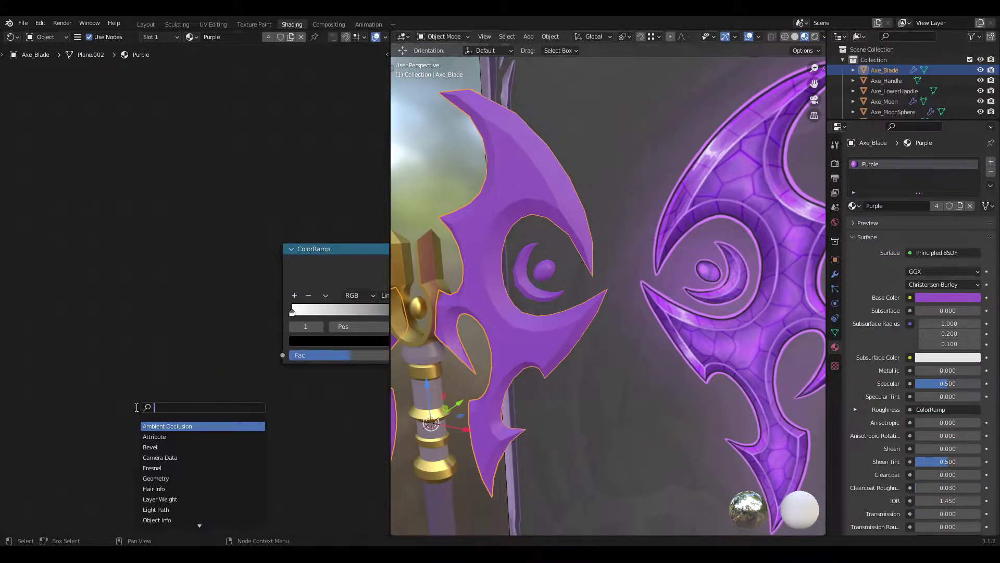
text(mu)
key(Return)
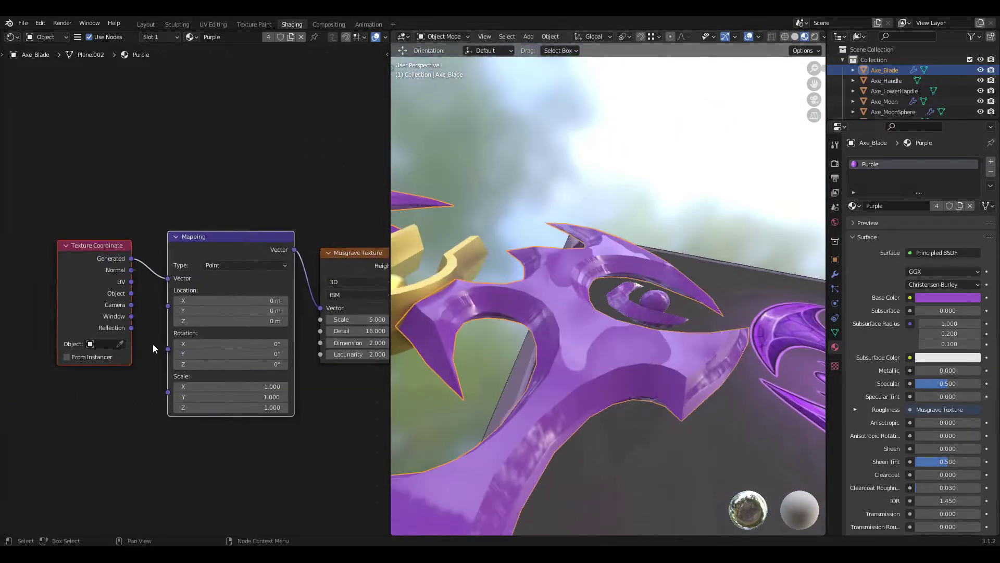
middle_drag(356, 352, 198, 342)
scroll(224, 336, down, 4)
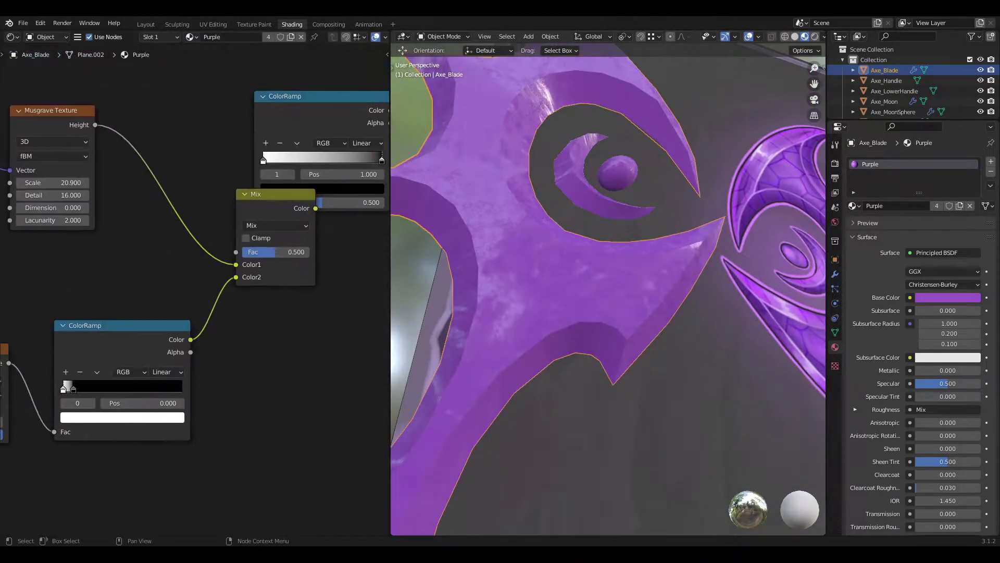
scroll(214, 333, down, 5)
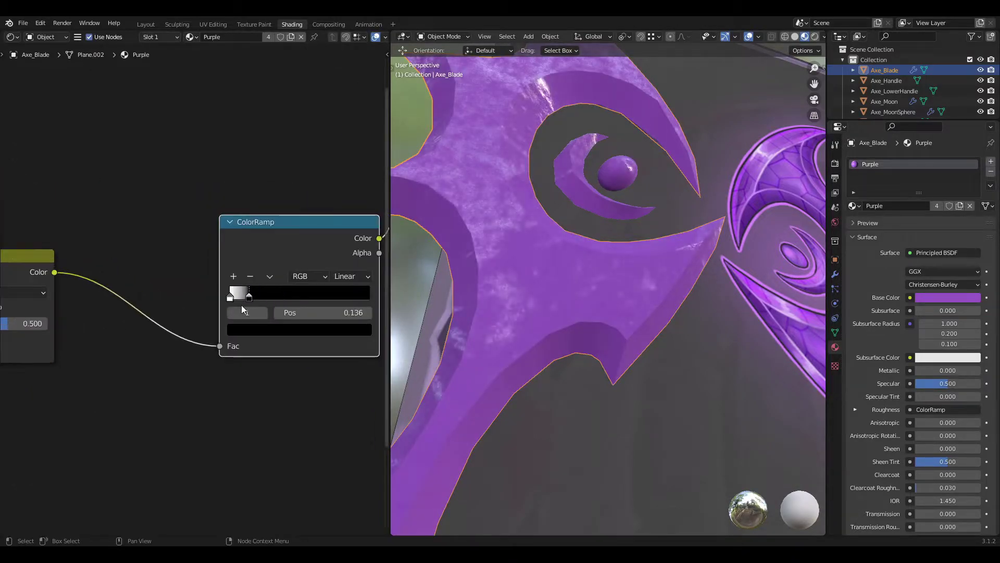
middle_drag(156, 393, 186, 321)
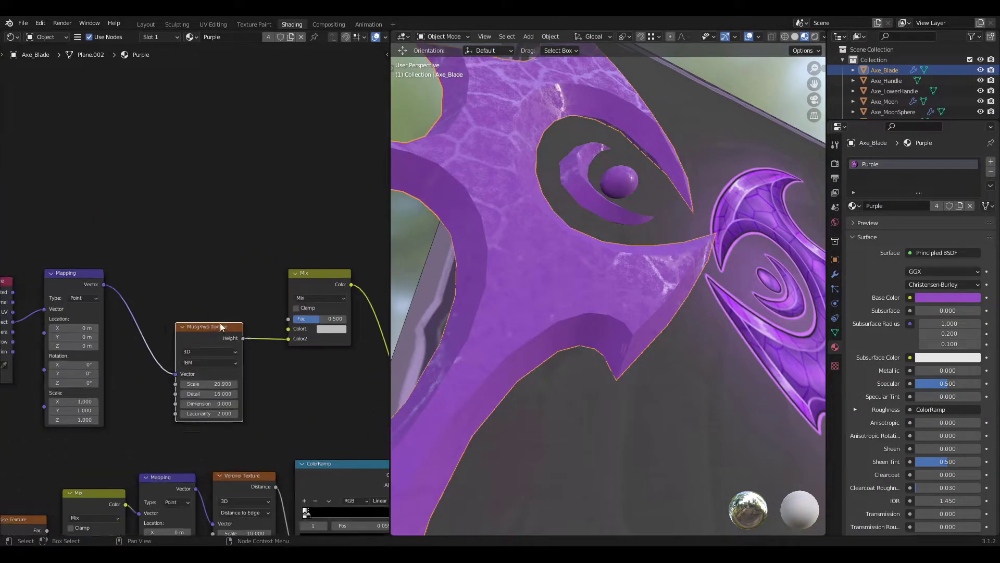
Add a Noise Texture node connected into the Mix node's Color1 input
key(shift+a)
click(204, 331)
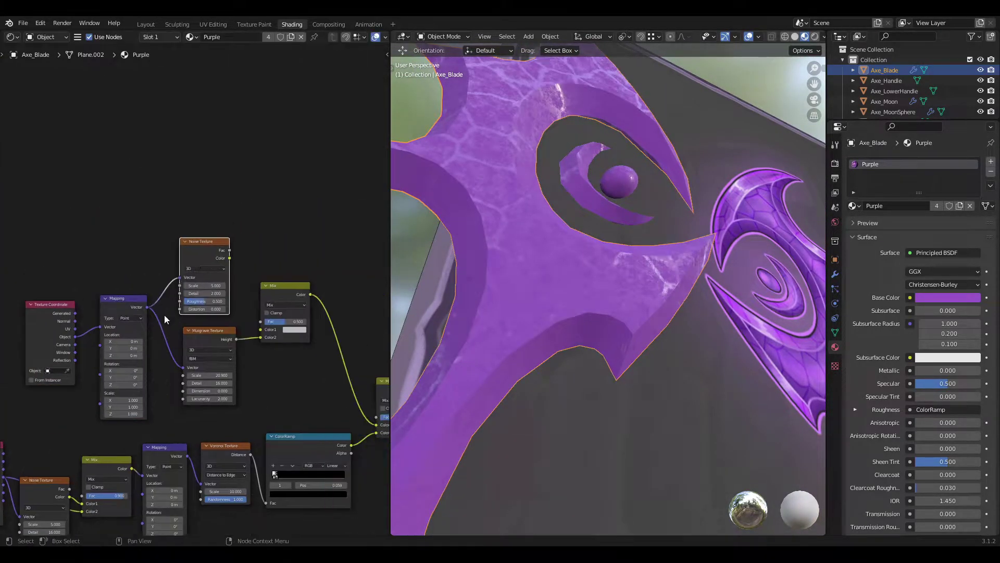
scroll(208, 286, up, 3)
drag(201, 191, 274, 378)
scroll(458, 333, up, 3)
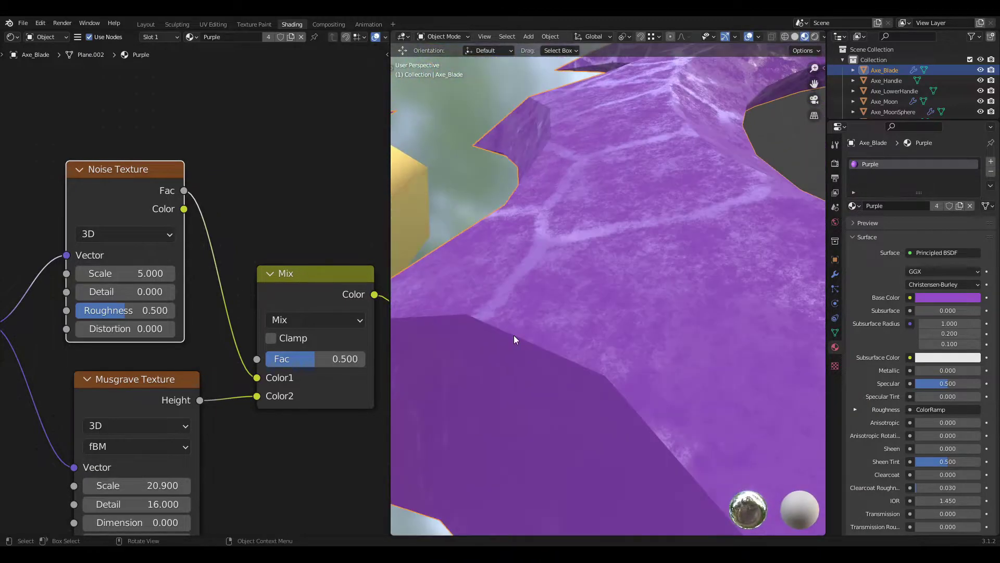
middle_drag(514, 339, 543, 331)
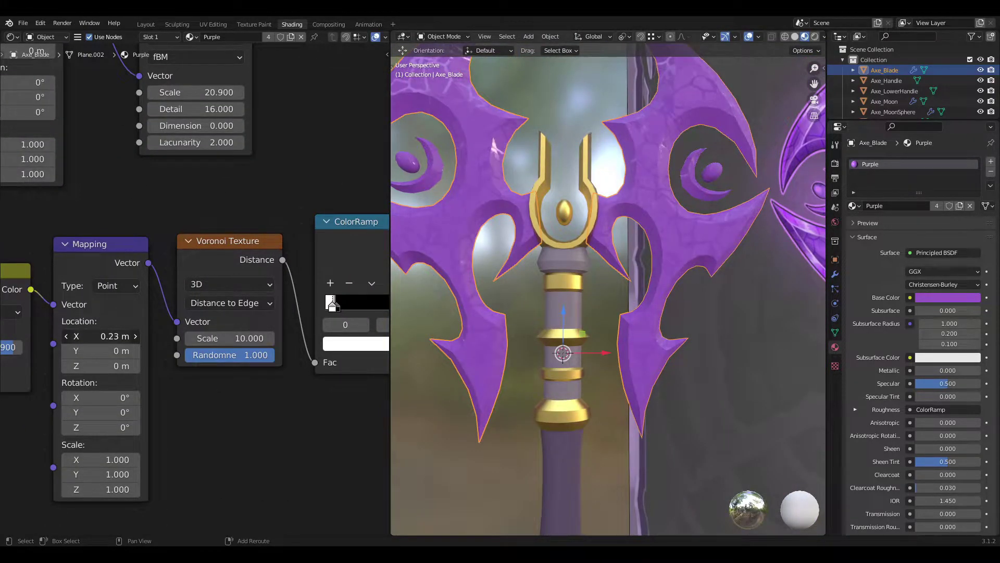
Shift the crack Mapping Location X, reduce Rotation X, and set Transmission to 0
mouse_move(99, 336)
mouse_down()
mouse_move(135, 336)
mouse_move(101, 336)
mouse_up()
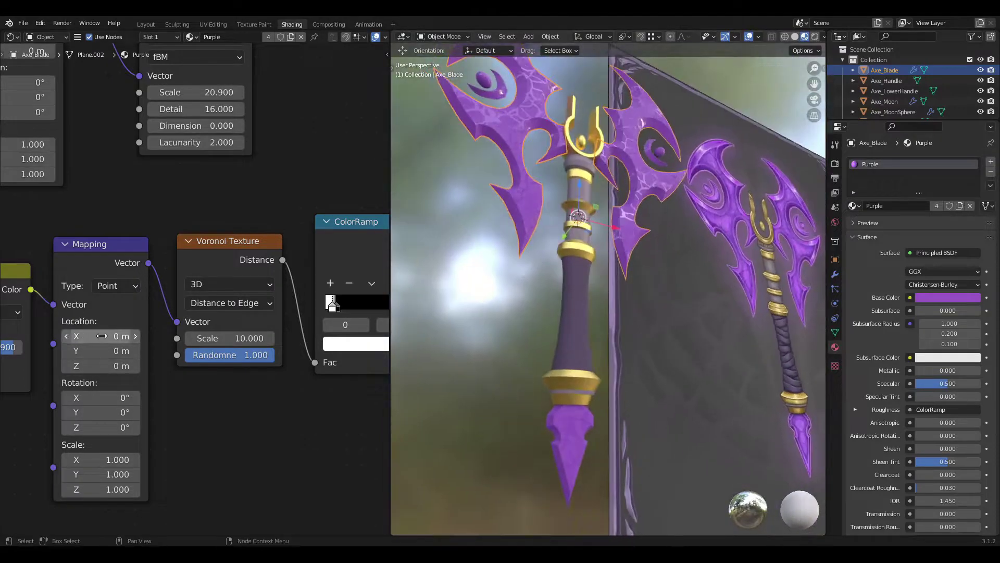
drag(104, 398, 86, 397)
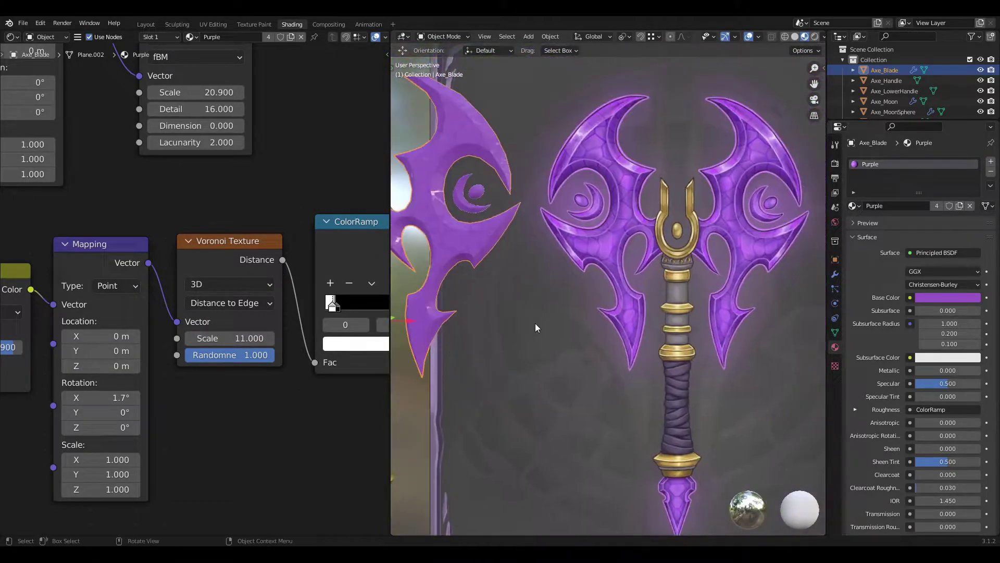
middle_drag(365, 208, 183, 267)
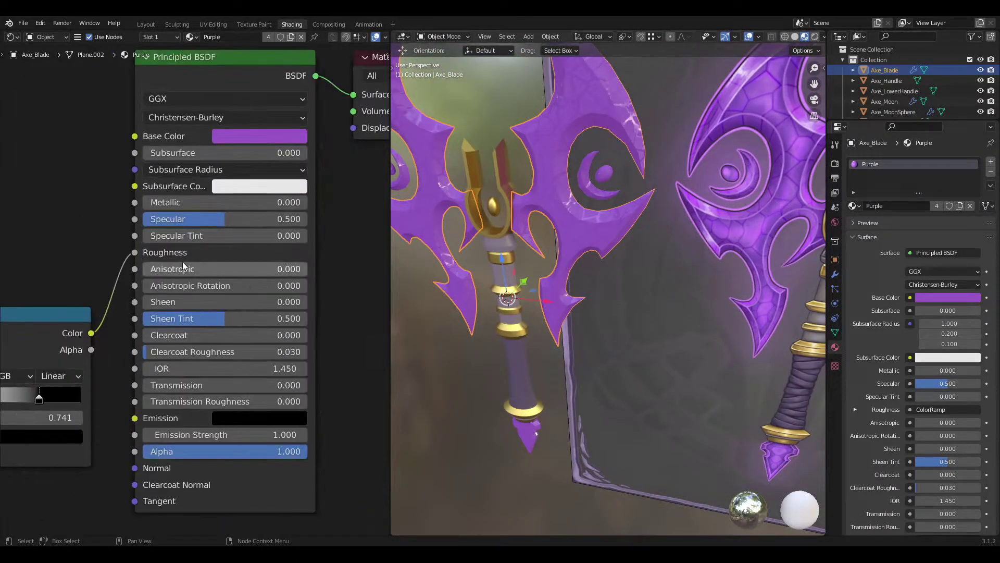
drag(224, 385, 146, 385)
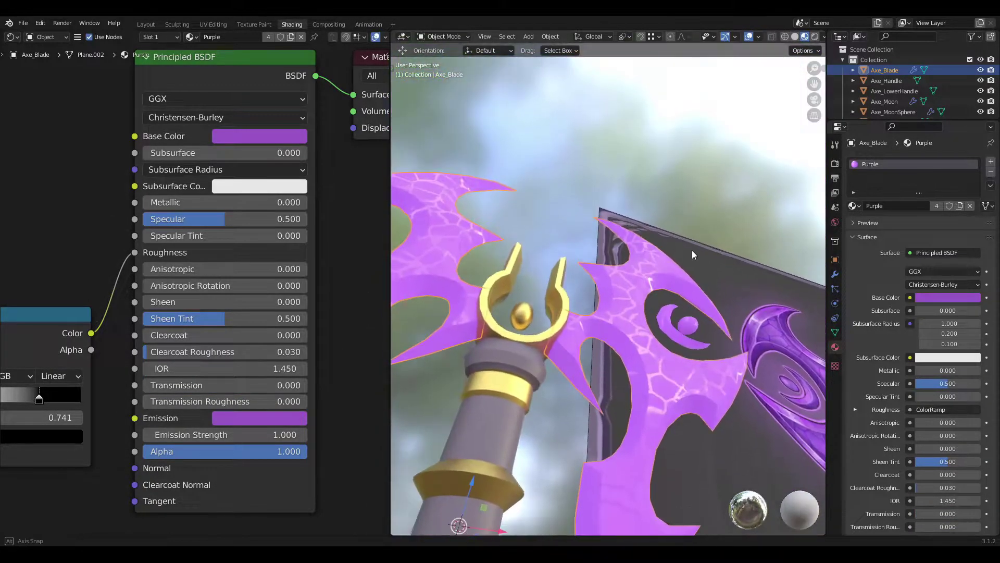
scroll(234, 400, down, 2)
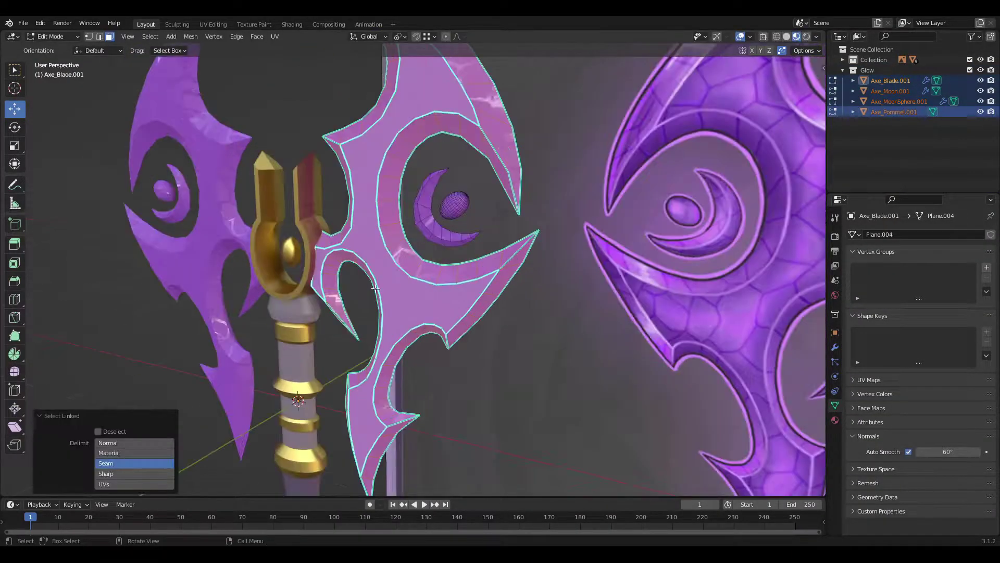
Start Shrink/Fatten (Alt+S) to inflate the blade's glow copy
key(alt+s)
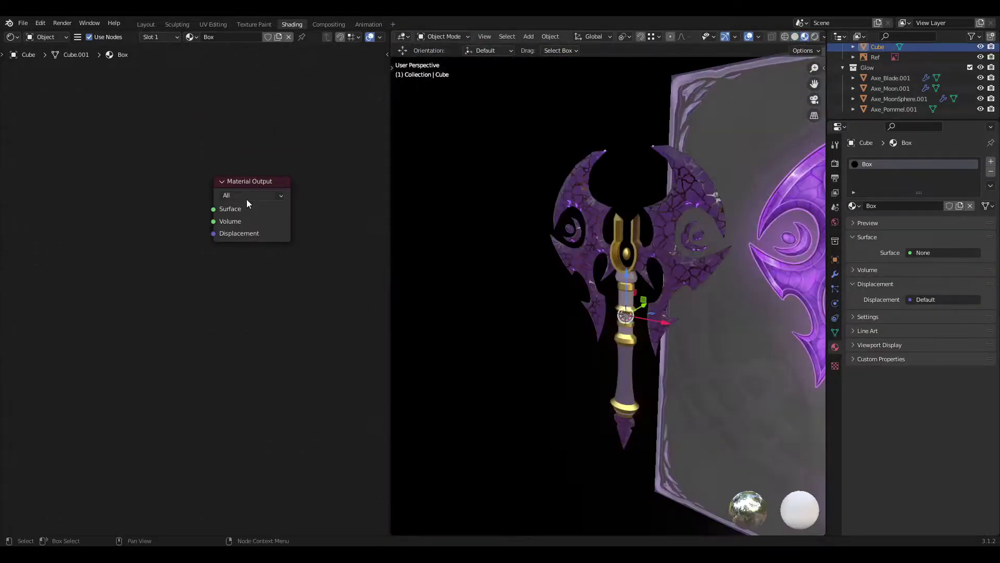
Add a Principled Volume node to the Box material
key(shift+a)
text(princ)
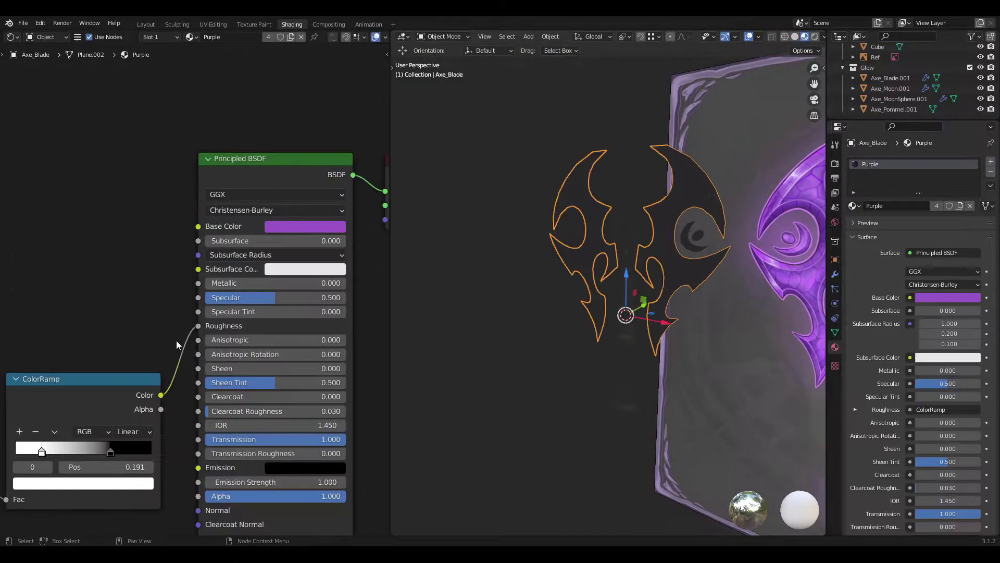
click(815, 36)
scroll(150, 256, up, 2)
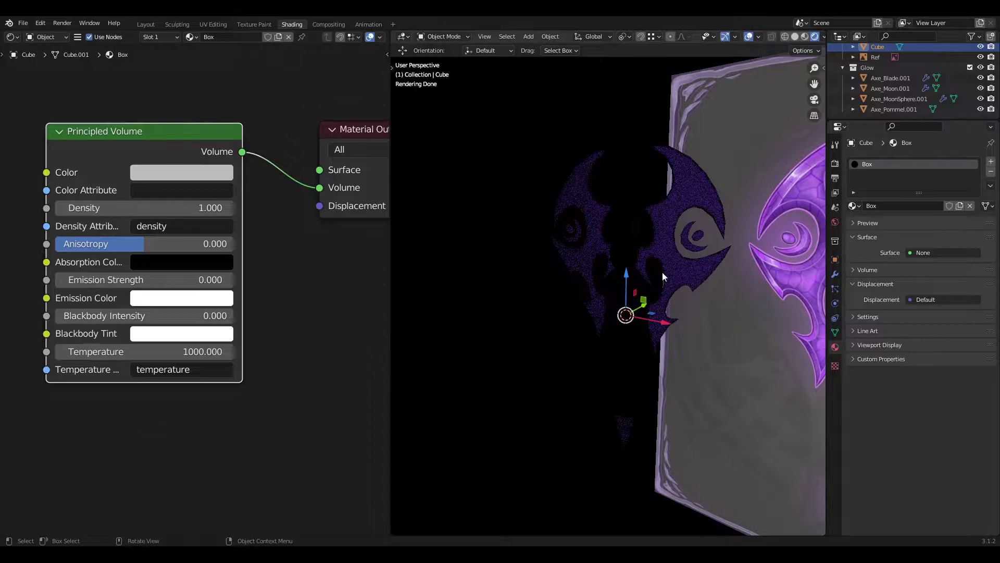
Set the area light power to 1000 W and drive the handle's roughness with noise
text(1000)
key(Return)
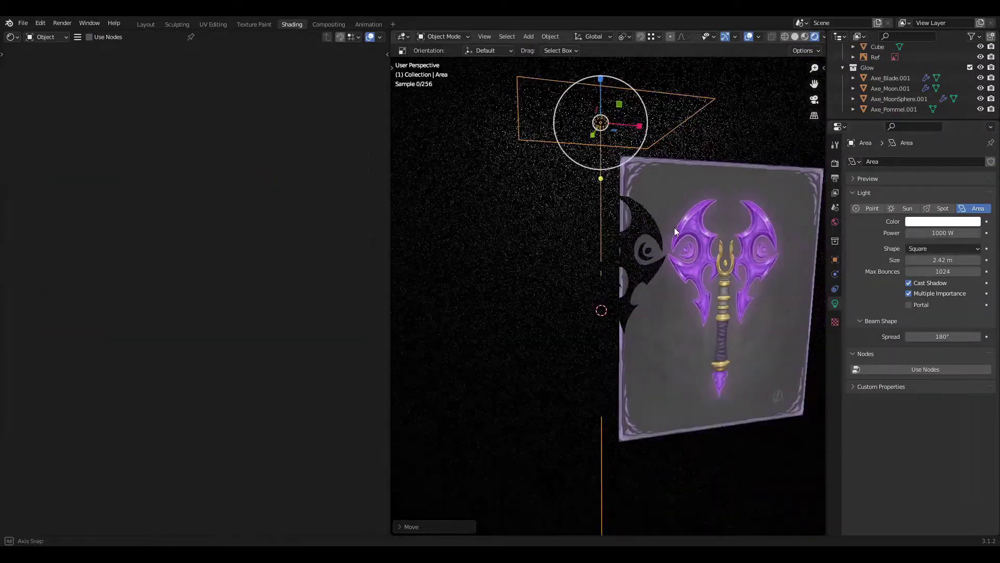
scroll(693, 264, up, 3)
scroll(693, 265, up, 3)
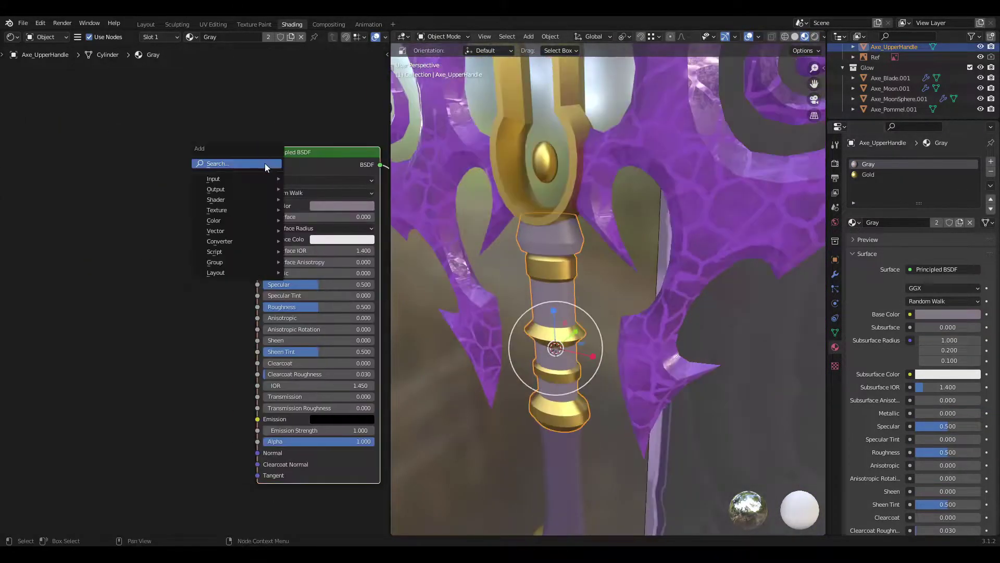
drag(257, 308, 257, 307)
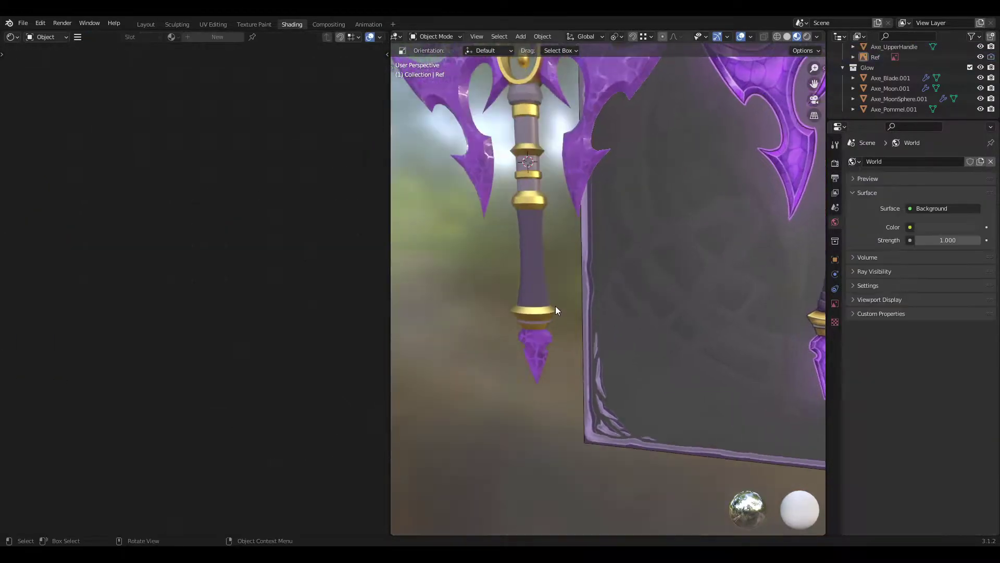
Add an Image Texture with a new 'Handle' image to the handle material
key(KP_Decimal)
key(shift+a)
text(im)
click(156, 245)
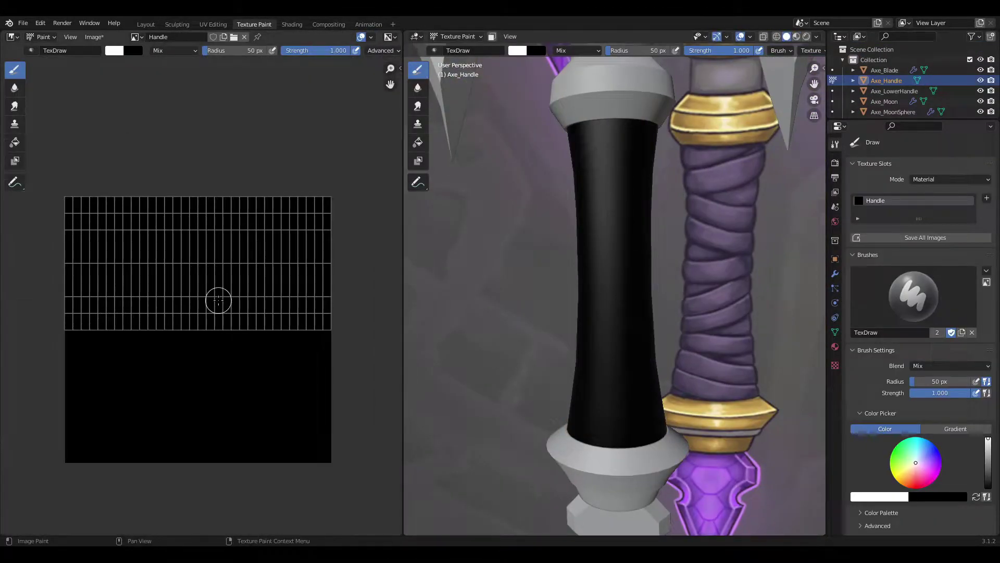
Fill the Handle image with a purple paint colour
scroll(932, 392, down, 2)
click(925, 436)
mouse_move(328, 281)
mouse_down()
mouse_move(108, 239)
mouse_move(208, 417)
mouse_up()
key(f)
drag(80, 448, 167, 307)
Paint thin dark strap lines across the handle texture with a small brush
key(f)
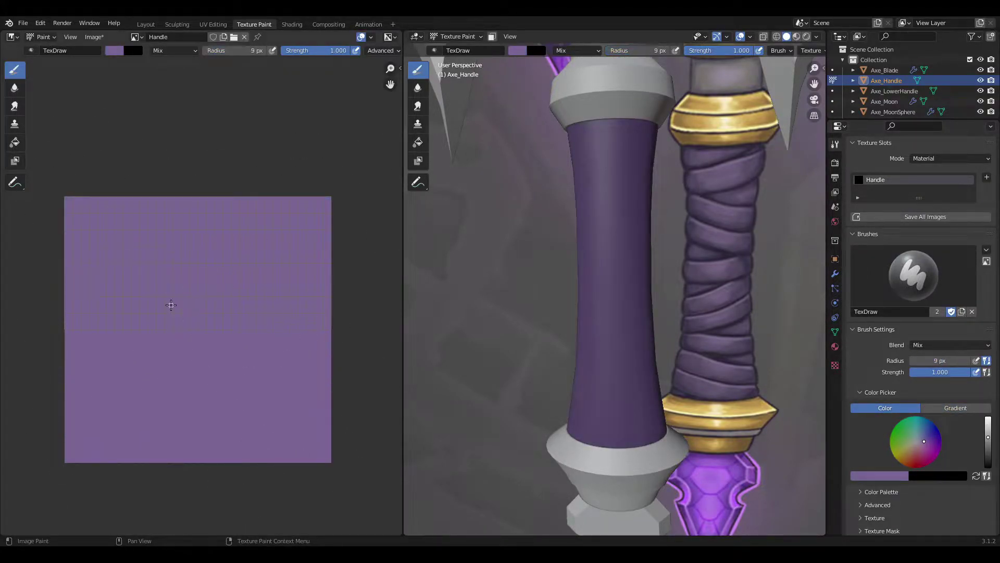
drag(67, 251, 233, 233)
scroll(150, 255, up, 1)
drag(84, 209, 258, 240)
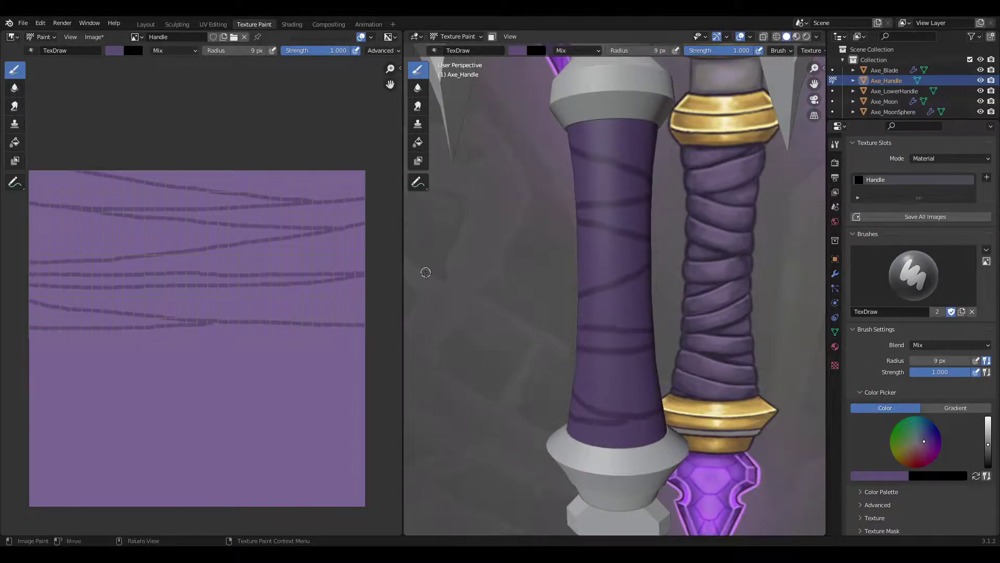
middle_drag(521, 312, 540, 328)
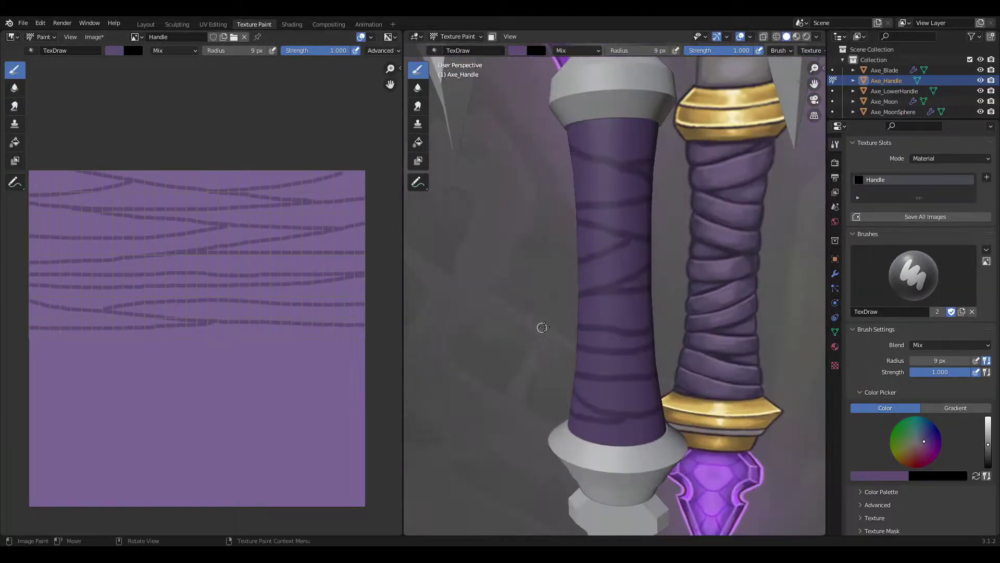
scroll(230, 362, up, 2)
scroll(562, 320, down, 2)
scroll(562, 319, up, 1)
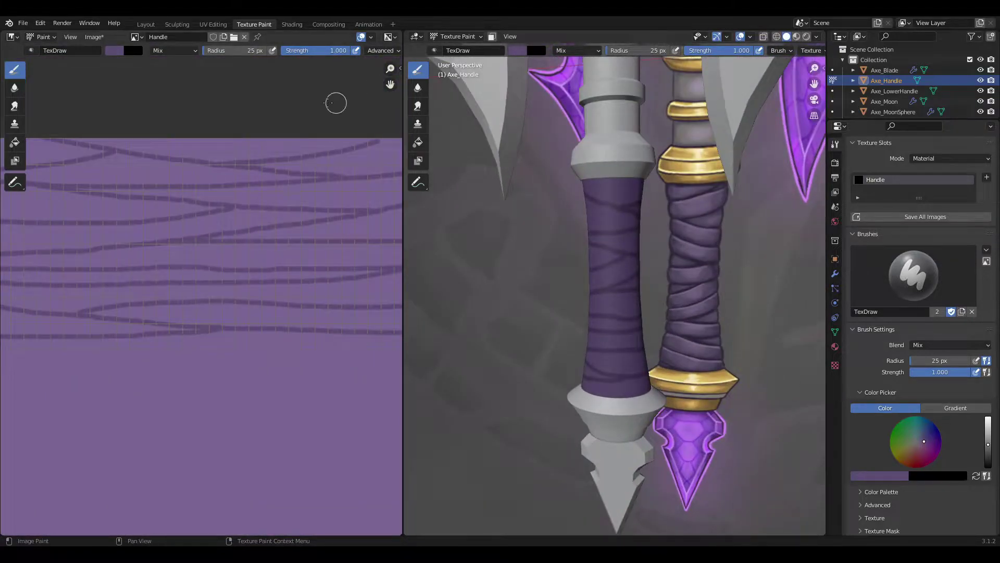
scroll(271, 318, down, 1)
Darken the paint colour, lower brush strength, and set the brush radius to 10 px
key(n)
key(BackSpace)
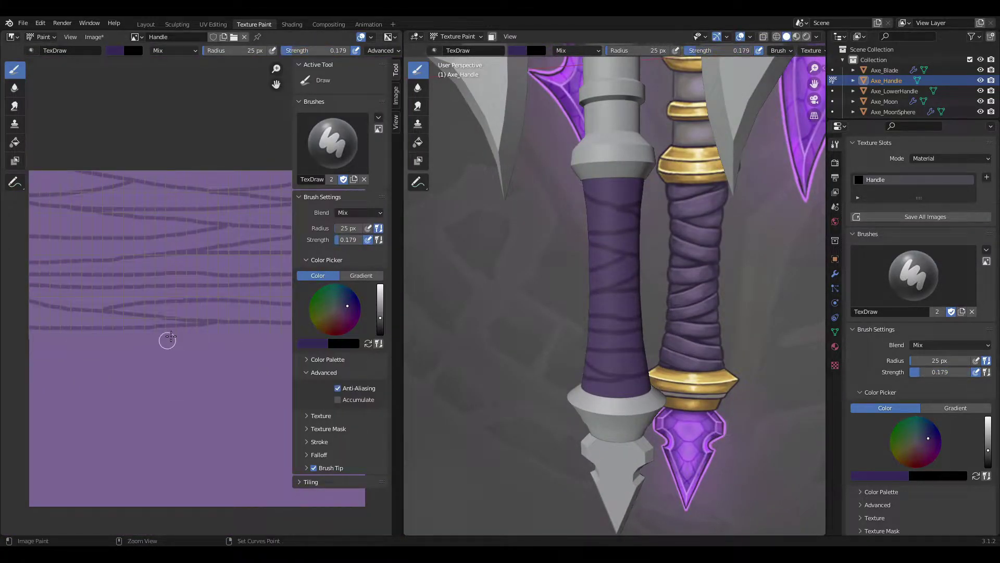
scroll(167, 339, up, 1)
key(n)
click(163, 297)
scroll(216, 308, down, 1)
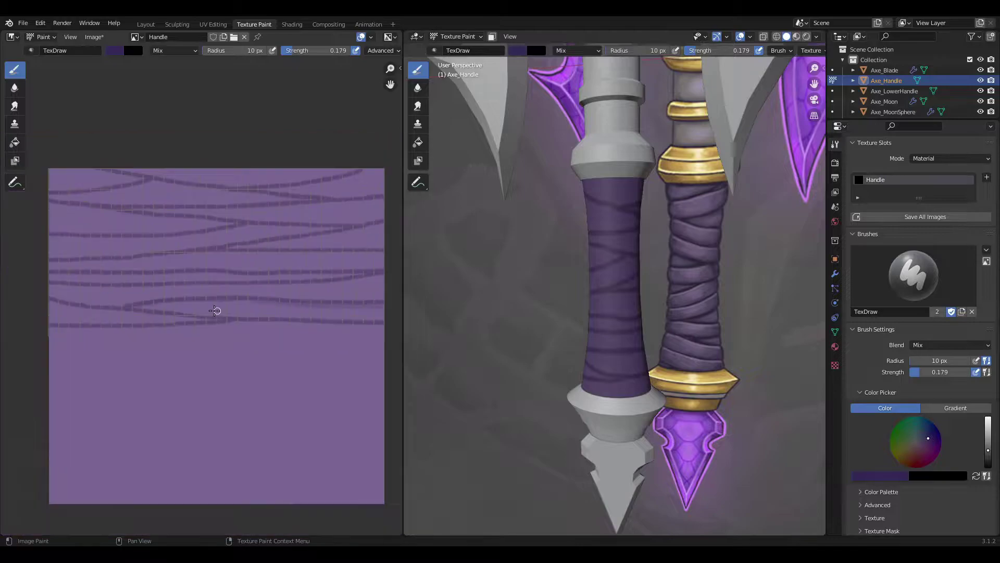
scroll(621, 284, up, 2)
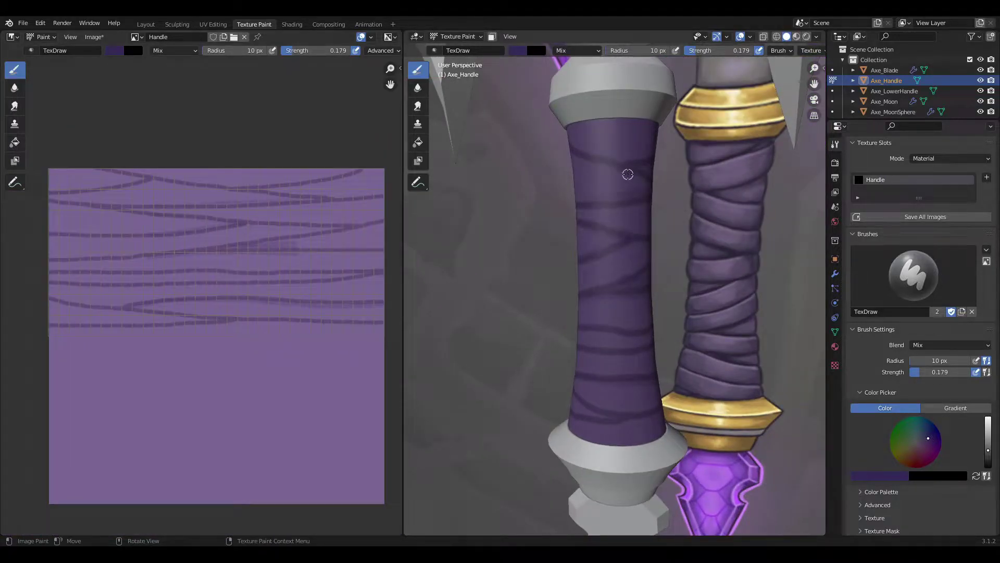
scroll(217, 271, up, 1)
scroll(216, 293, down, 1)
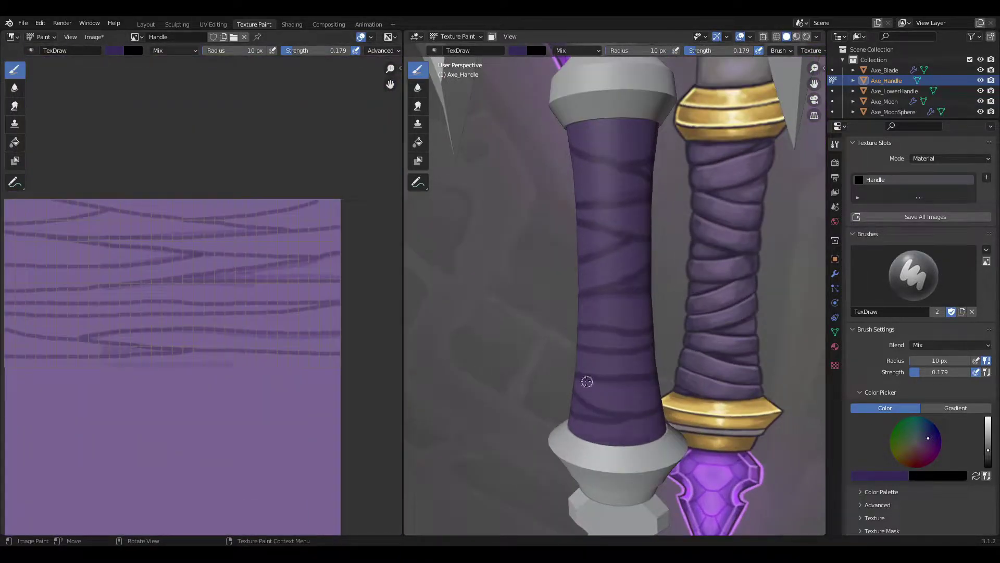
Sample a lighter lavender paint colour from the handle texture
key(s)
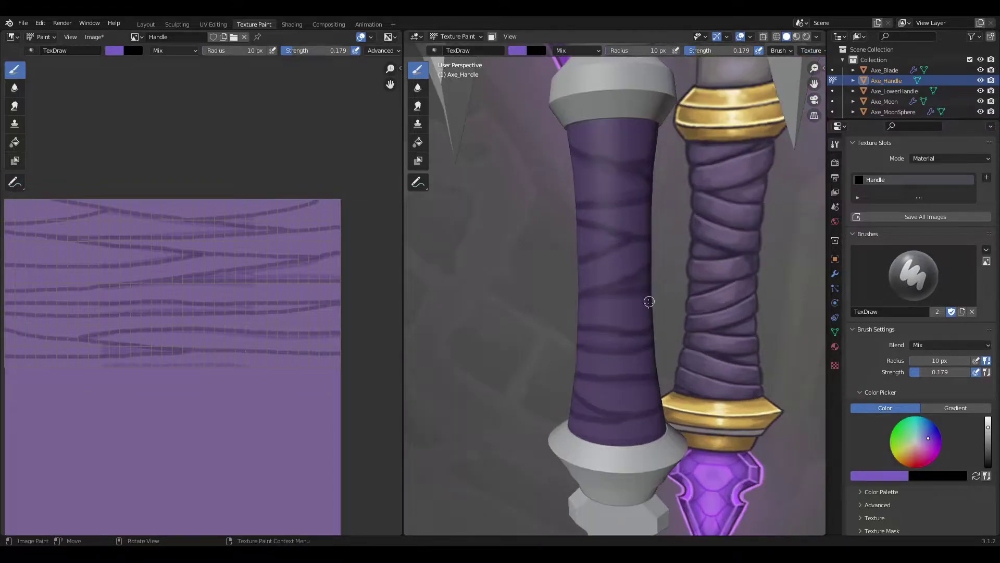
key(s)
scroll(202, 268, up, 1)
middle_drag(597, 236, 567, 195)
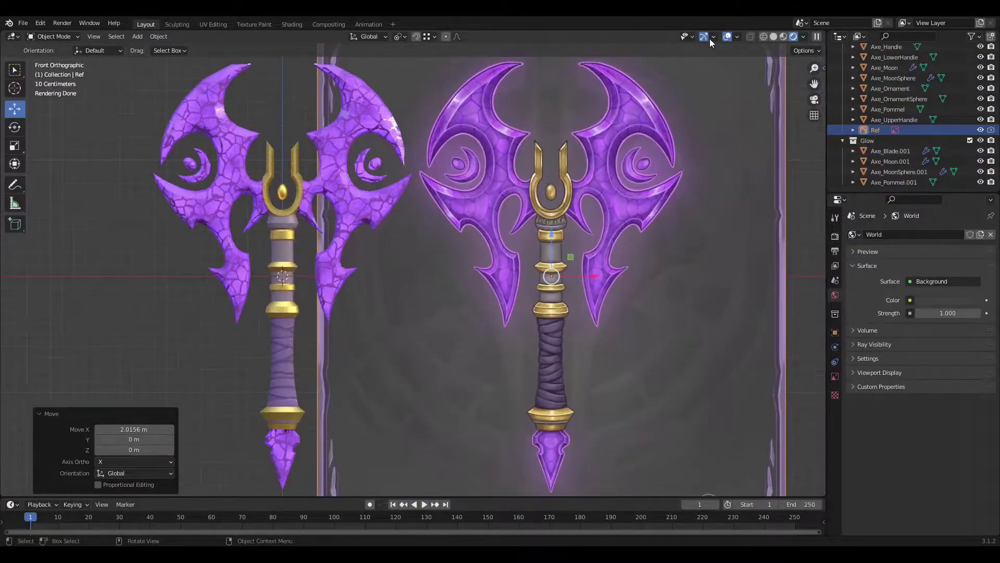
Turn on Viewport Denoise in the Shading workspace
click(291, 25)
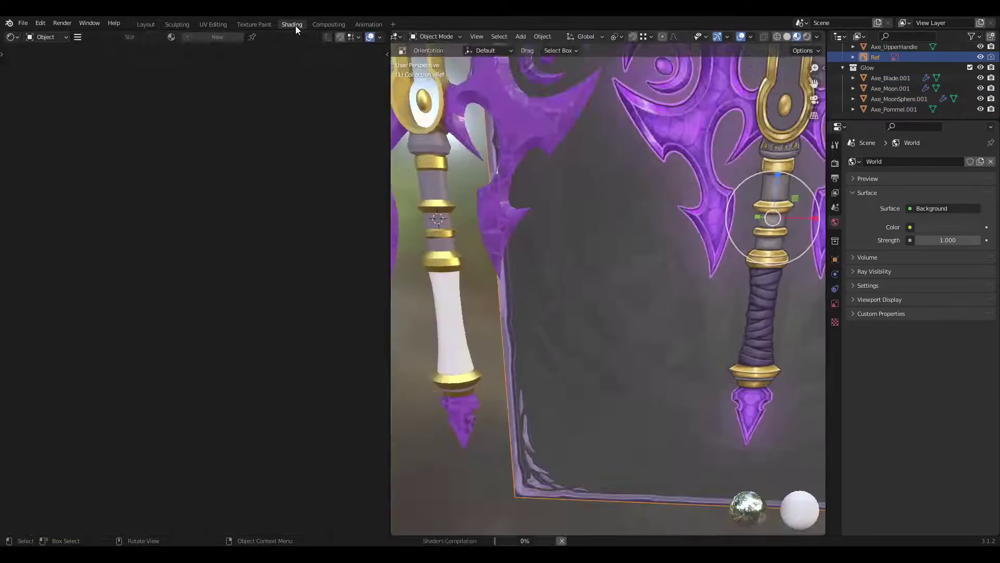
mouse_move(411, 290)
middle_down()
mouse_move(677, 183)
mouse_move(774, 240)
middle_up()
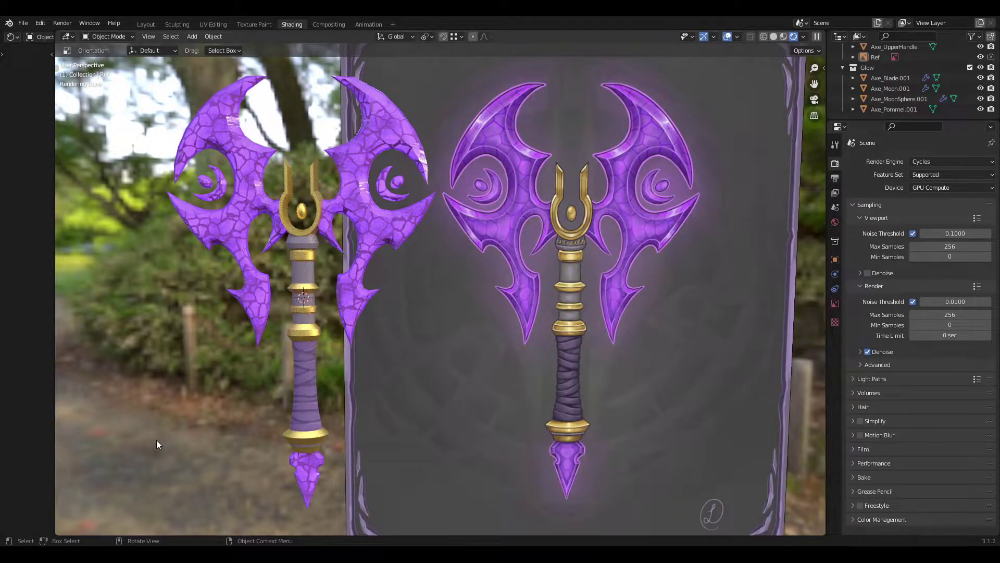
click(868, 273)
click(860, 273)
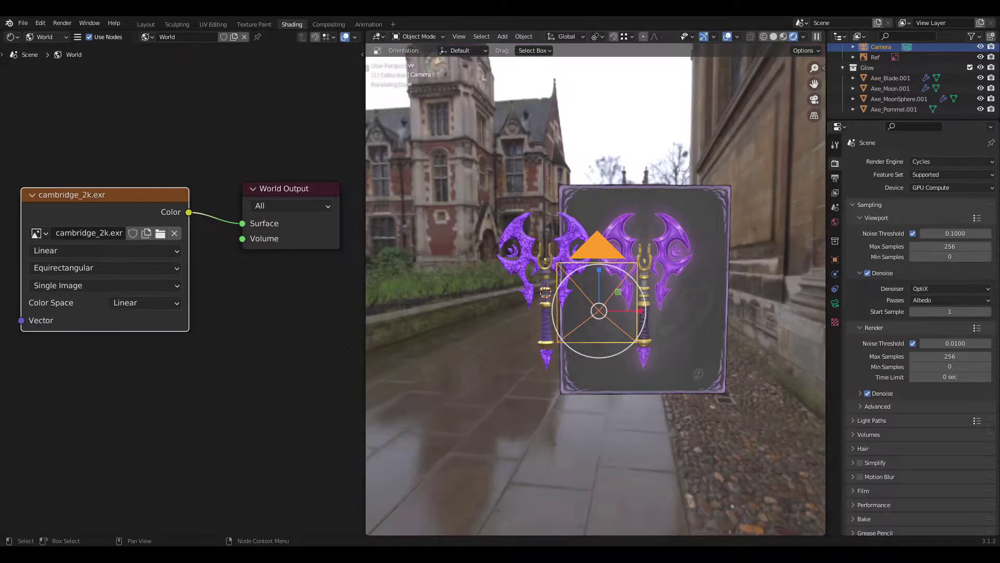
Light the world with cambridge_2k.exr, position the camera, and shade the floor plane
click(532, 314)
mouse_move(532, 314)
middle_down()
mouse_move(621, 226)
mouse_move(729, 372)
middle_up()
click(425, 337)
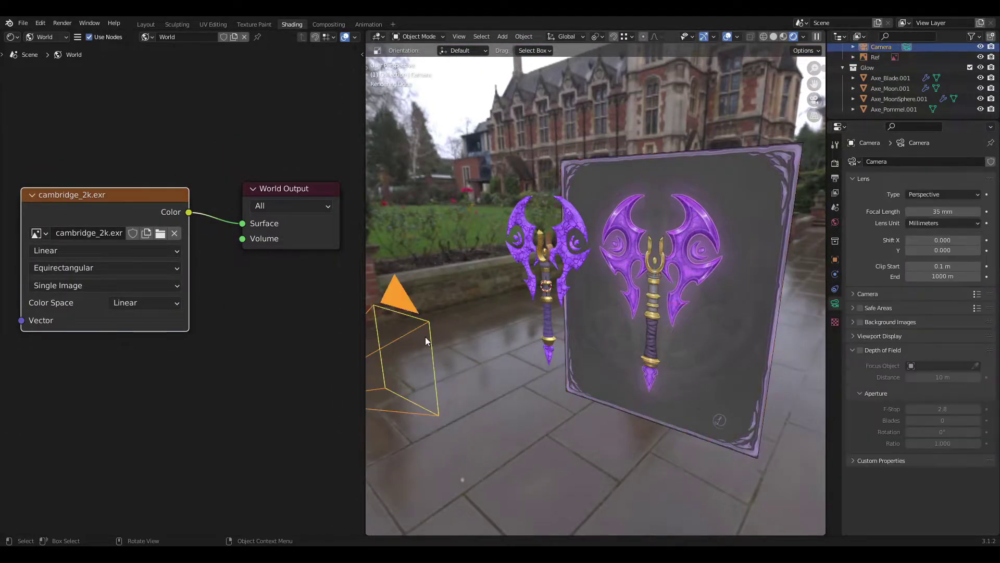
key(n)
key(KP_0)
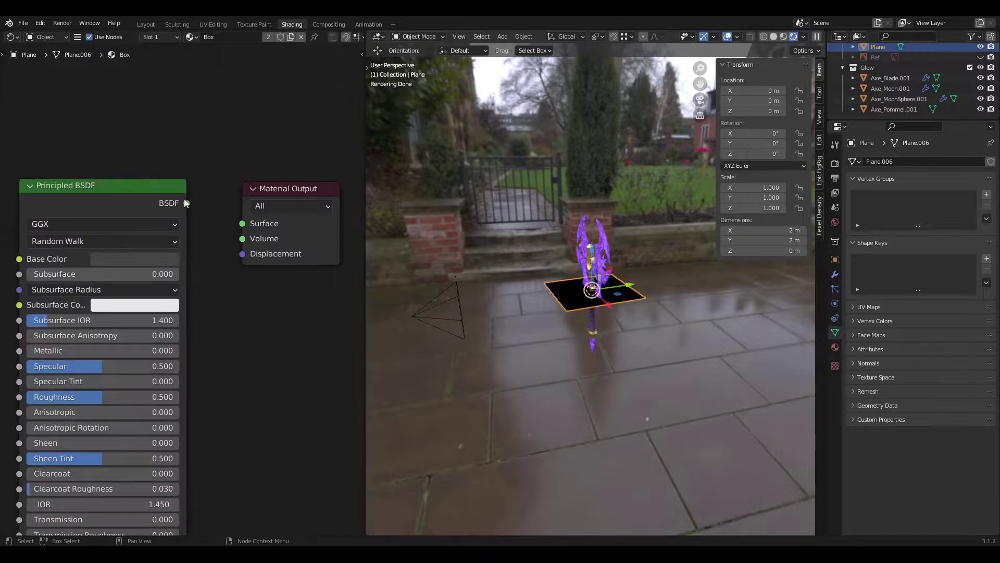
drag(186, 203, 242, 223)
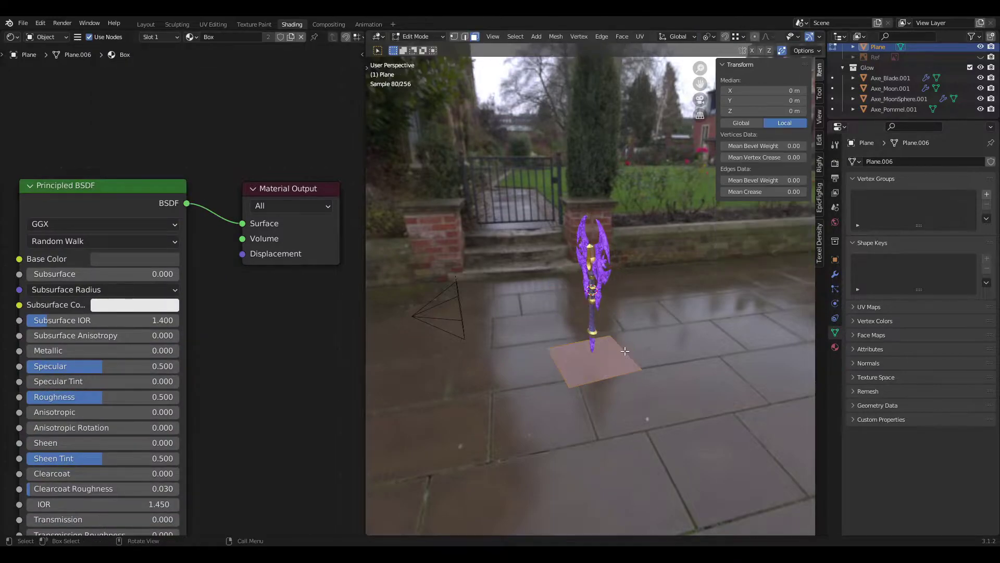